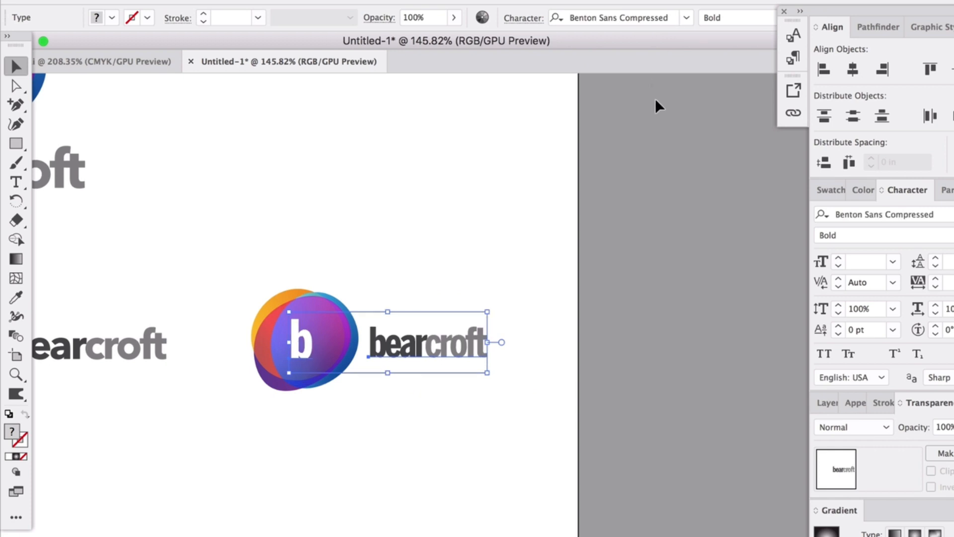
- Try Avenir Next and Georgia Bold on the icon's "b" and the "bearcroft" wordmark beside it
key(Up)
key(Up)
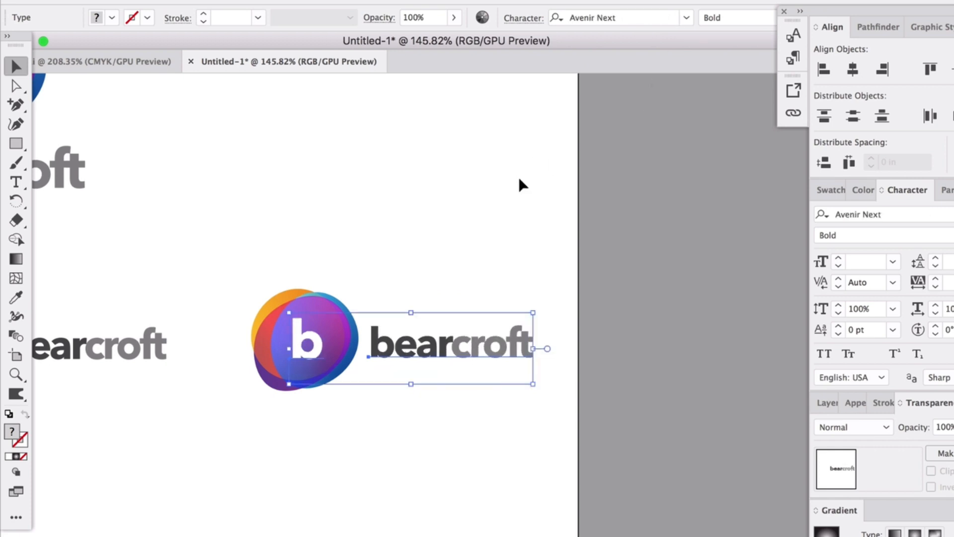
scroll(519, 179, right, 1)
scroll(519, 180, right, 3)
click(687, 18)
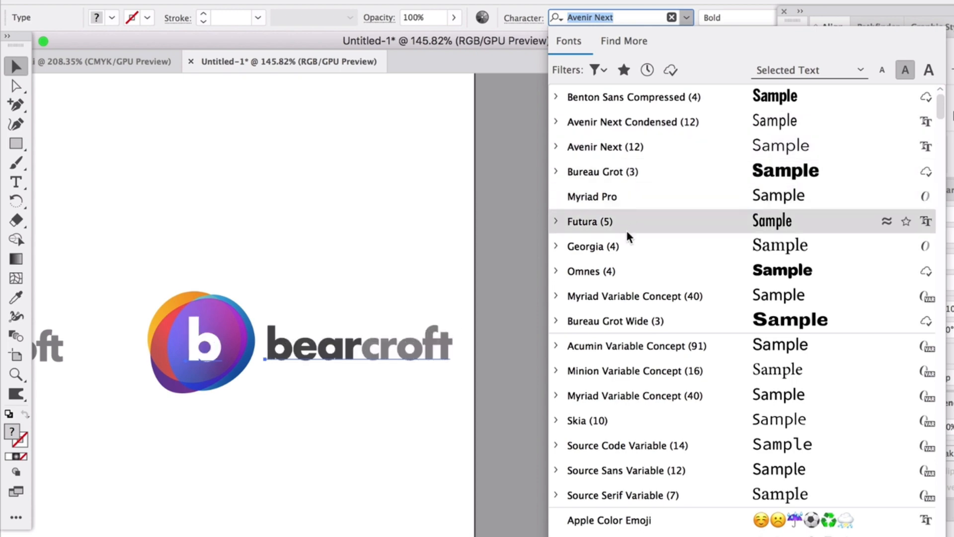
click(627, 247)
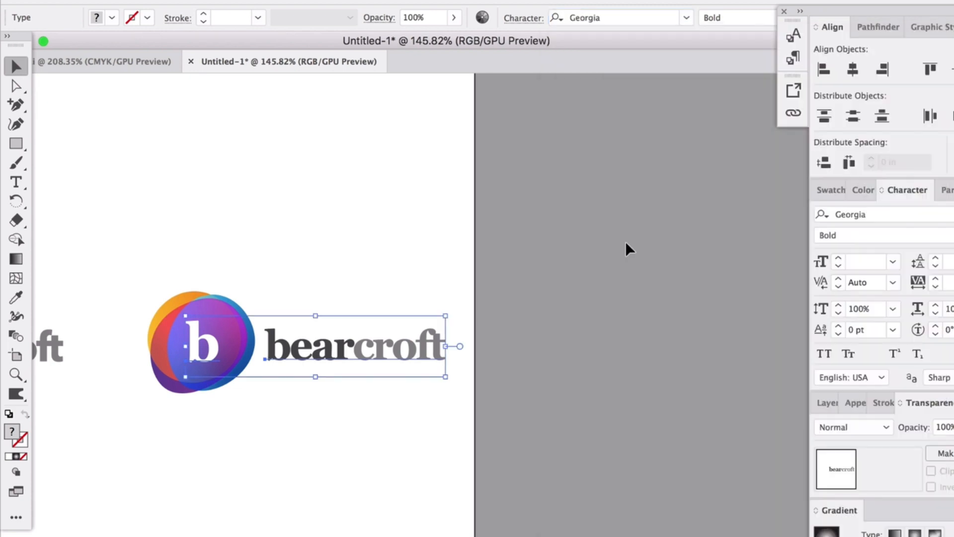
click(550, 384)
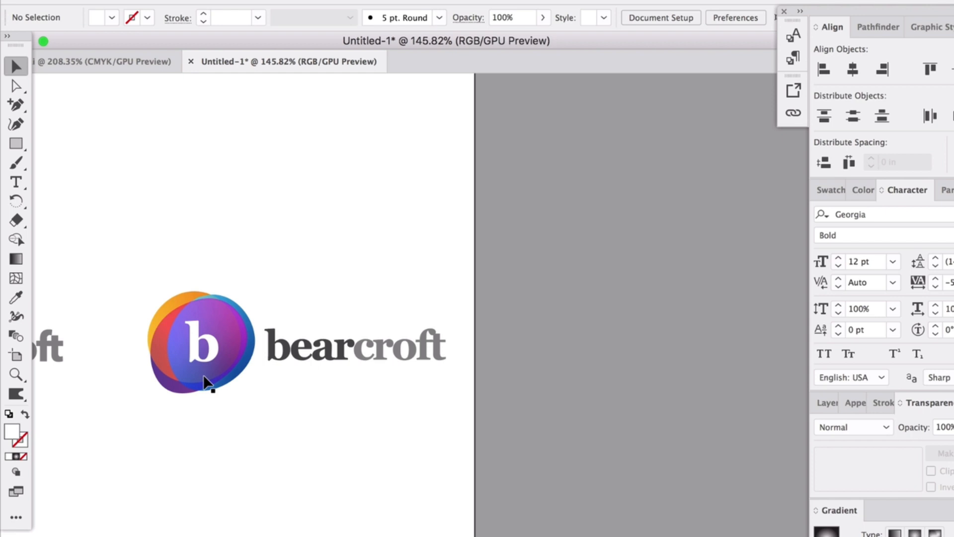
- Try the Archer font in its Thin style on the icon's "b" and the "bearcroft" wordmark
click(209, 354)
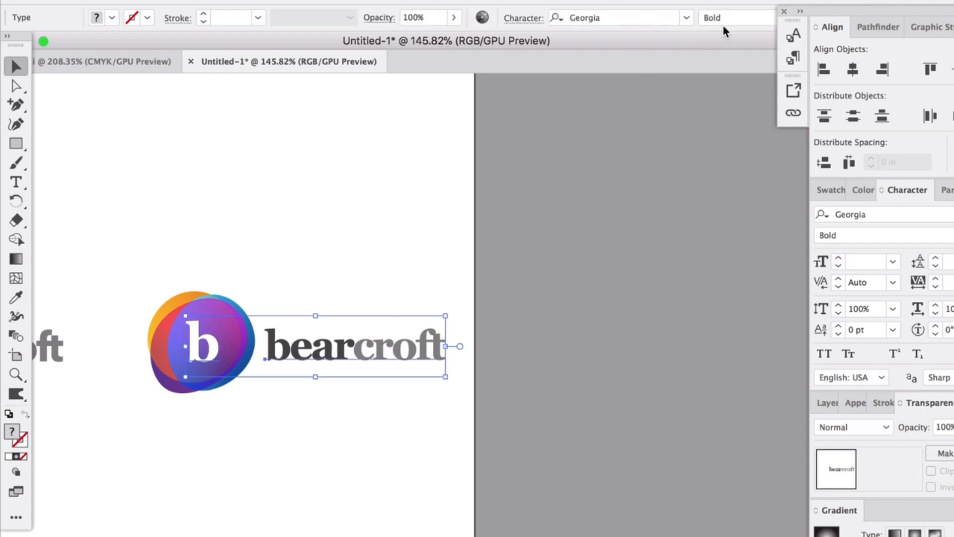
click(687, 18)
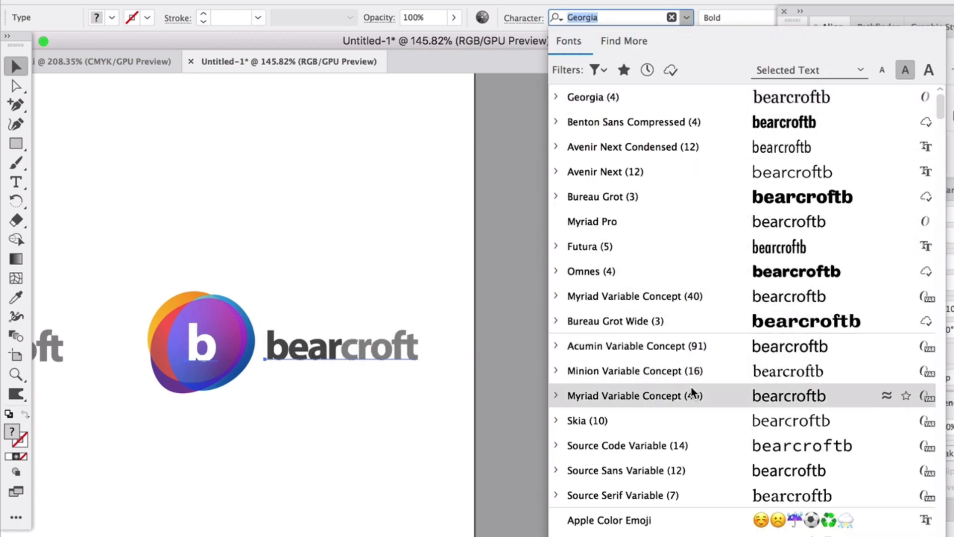
scroll(692, 391, down, 5)
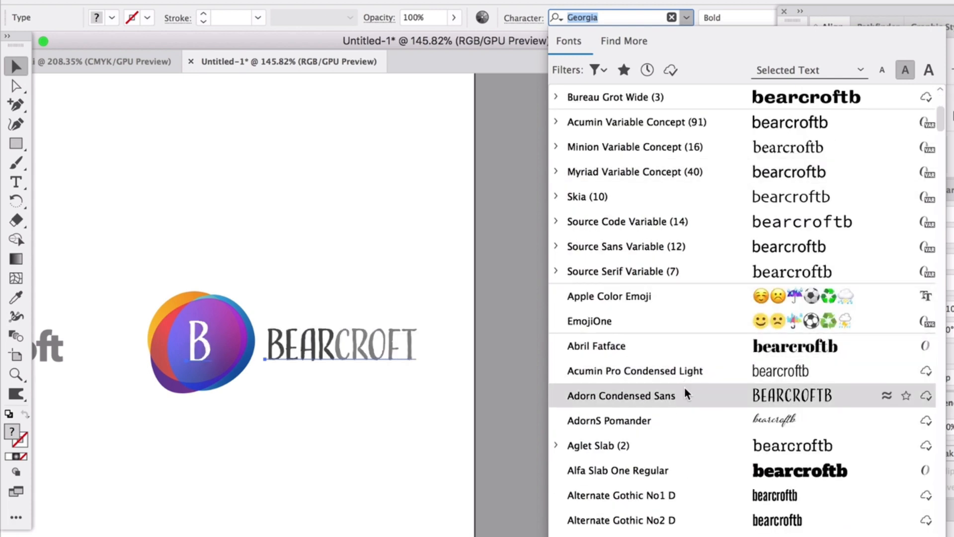
scroll(711, 467, down, 9)
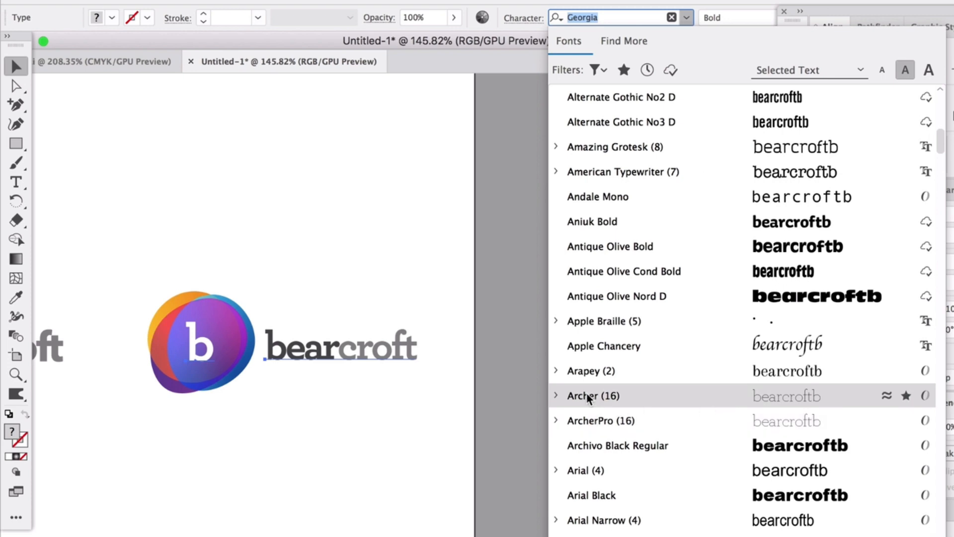
click(557, 397)
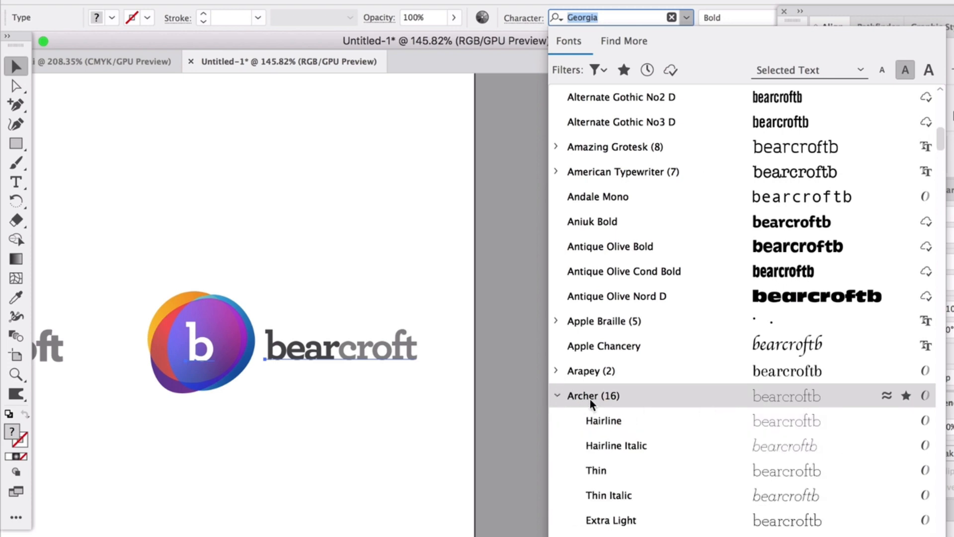
scroll(591, 417, down, 5)
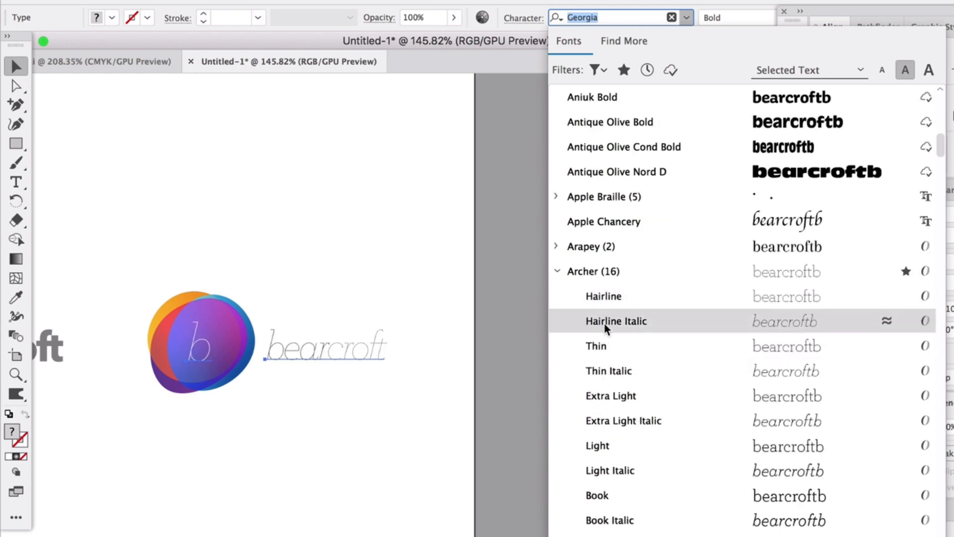
click(616, 352)
click(395, 230)
- Try enlarging the thin wordmark, and undo the scaling and the font change back to Georgia Bold
click(355, 364)
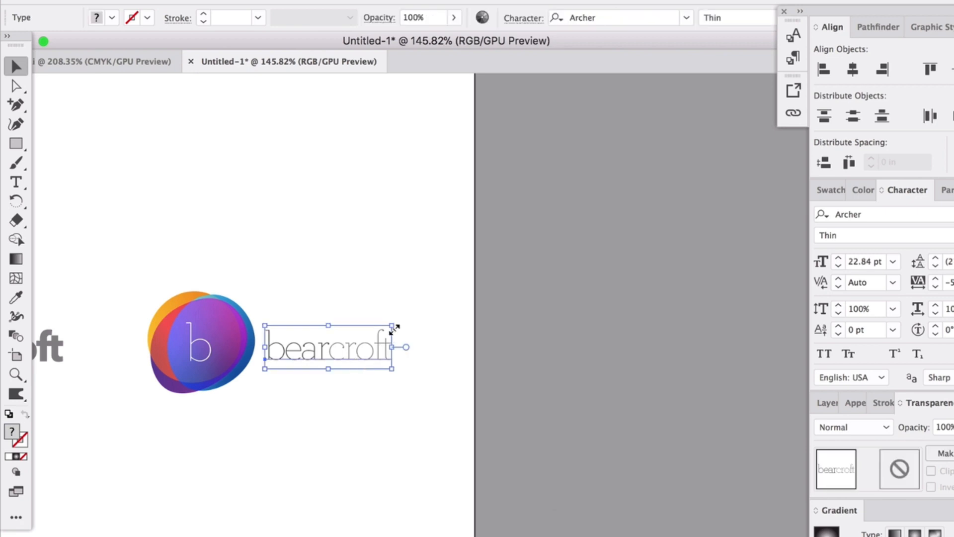
drag(393, 328, 466, 294)
click(427, 443)
key(super+z)
key(super+z)
key(super+z)
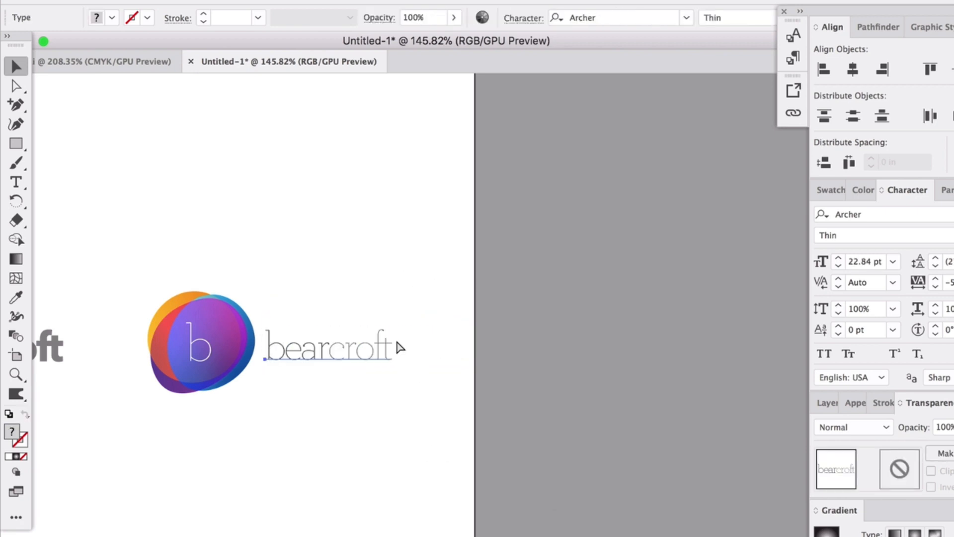
- Try the Aniuk Bold font on the icon's "b" and the "bearcroft" wordmark
shift+click(402, 339)
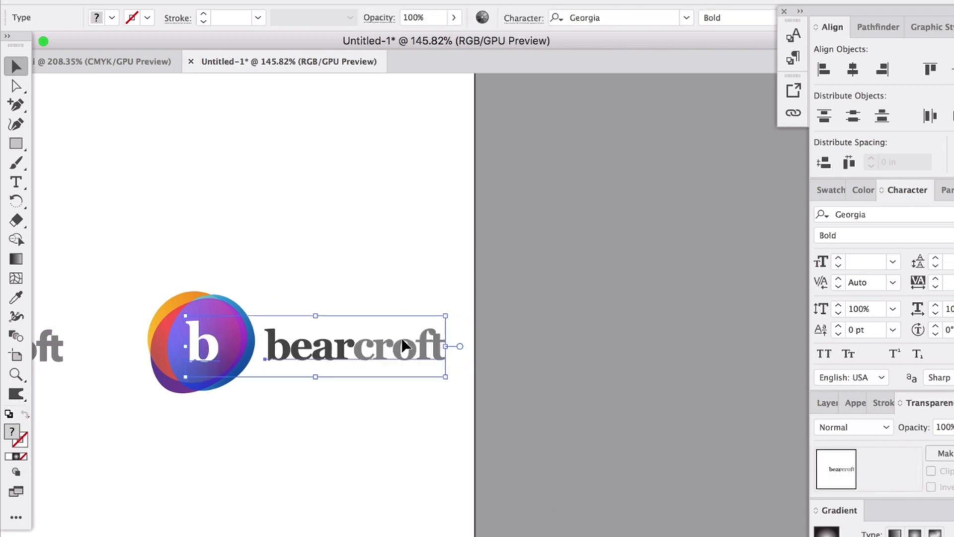
click(686, 18)
scroll(670, 356, down, 2)
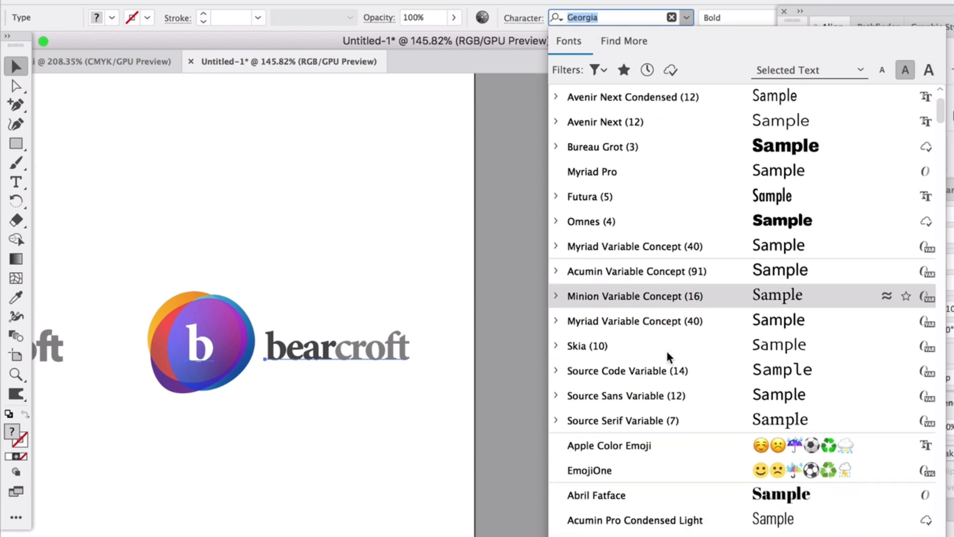
scroll(669, 356, down, 7)
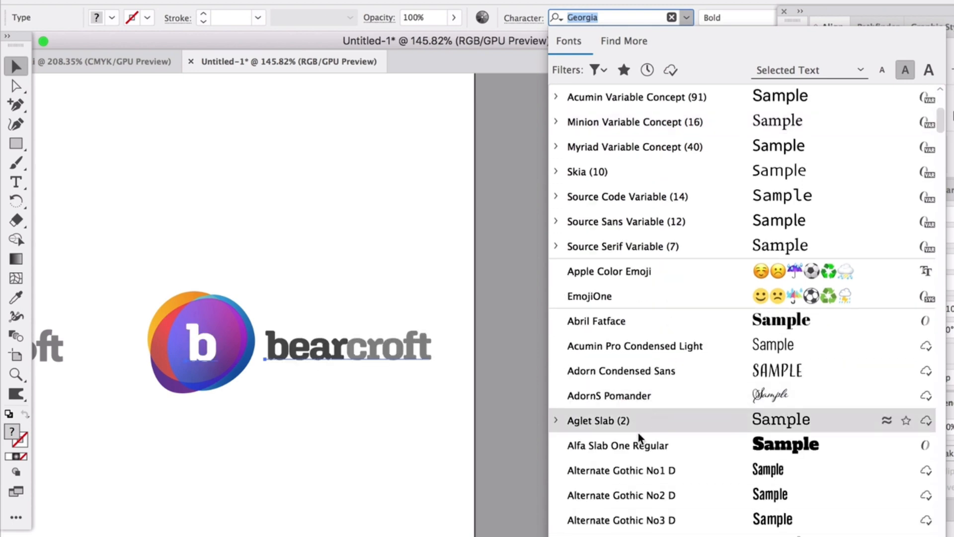
scroll(639, 447, down, 9)
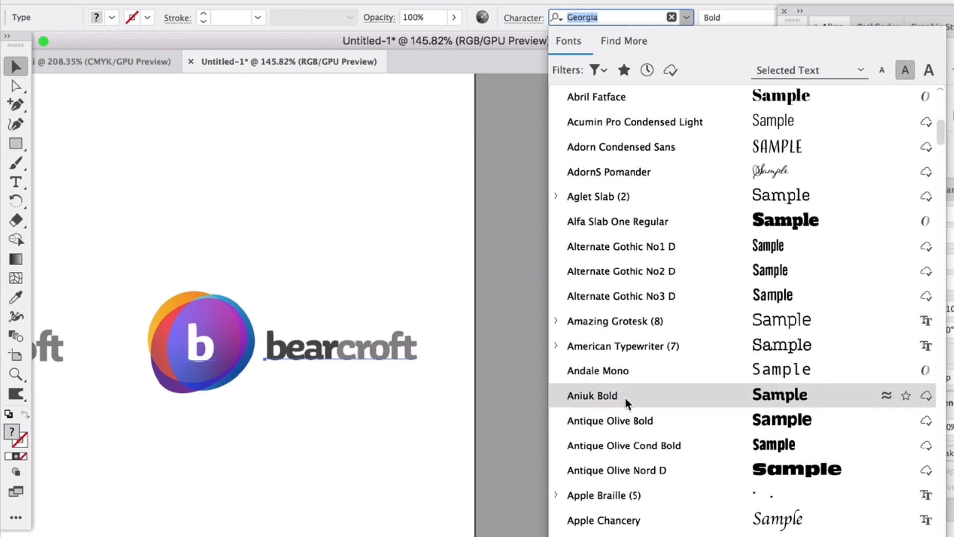
click(625, 401)
click(292, 428)
- Set both the icon's "b" and the "bearcroft" wordmark in the Azo Sans Black font
scroll(251, 368, up, 3)
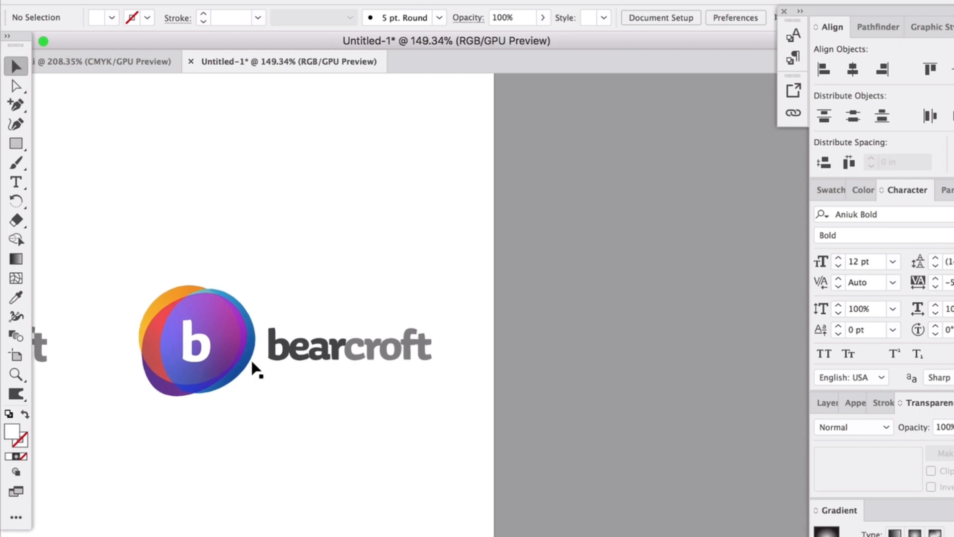
scroll(246, 368, up, 1)
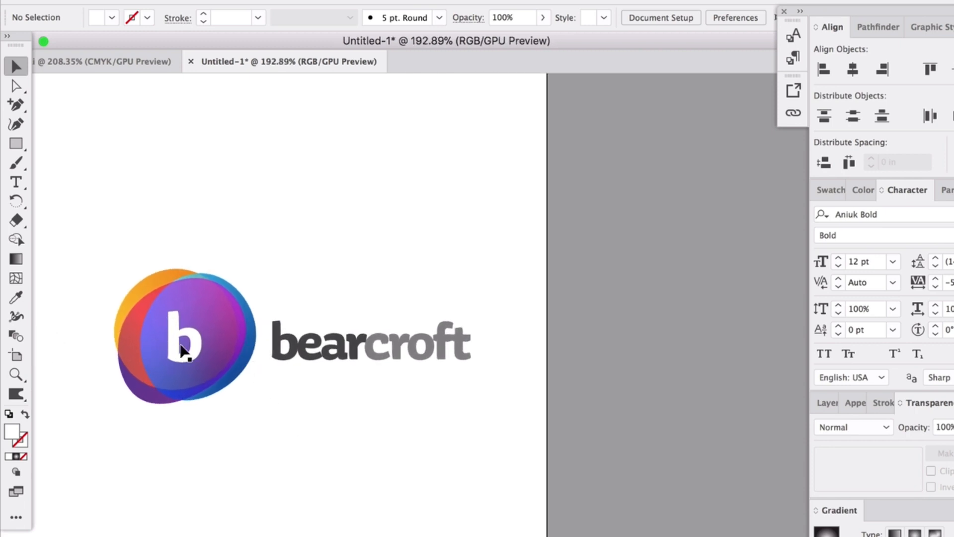
click(393, 366)
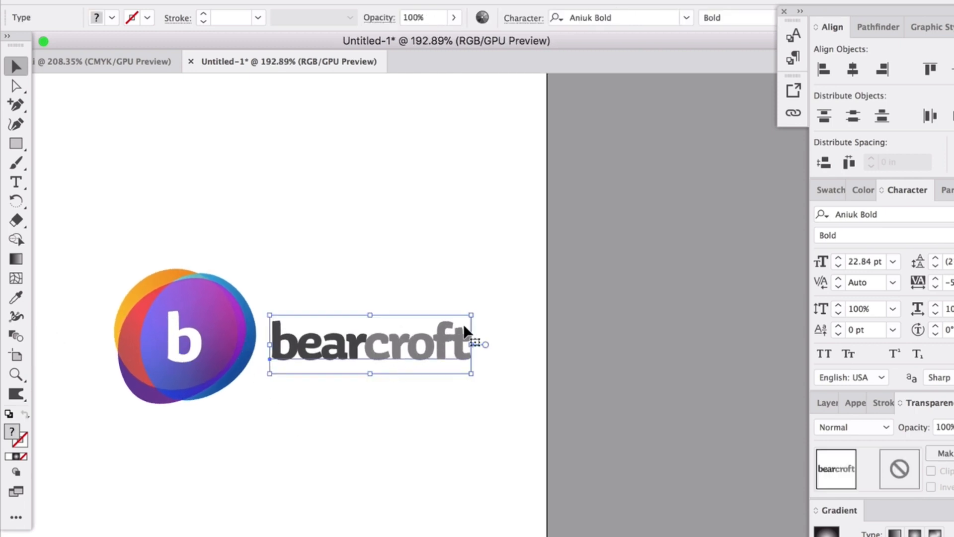
shift+click(174, 345)
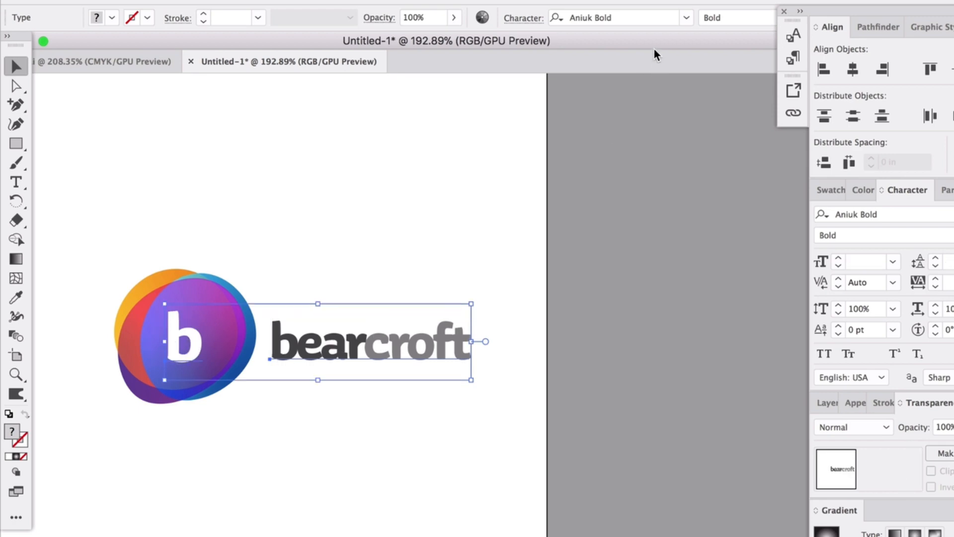
click(687, 17)
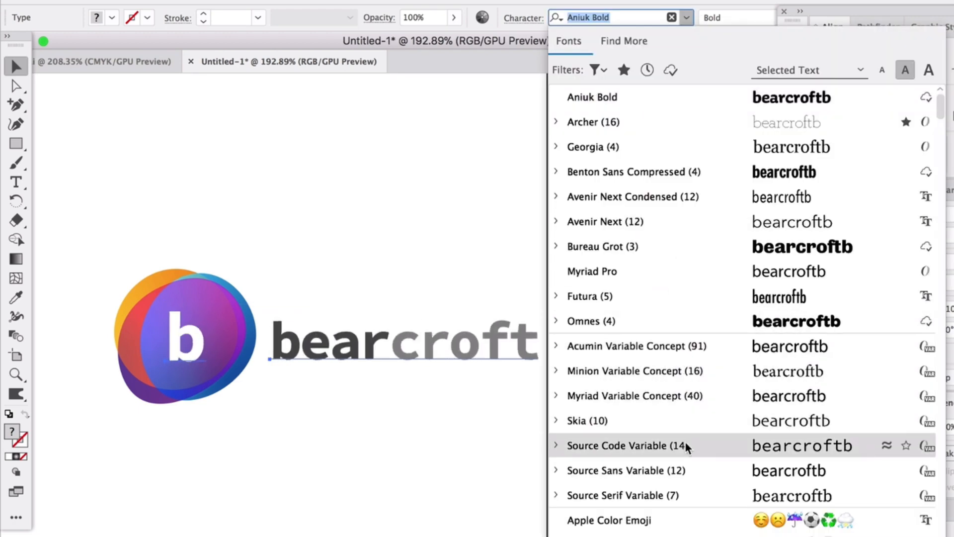
scroll(687, 446, down, 5)
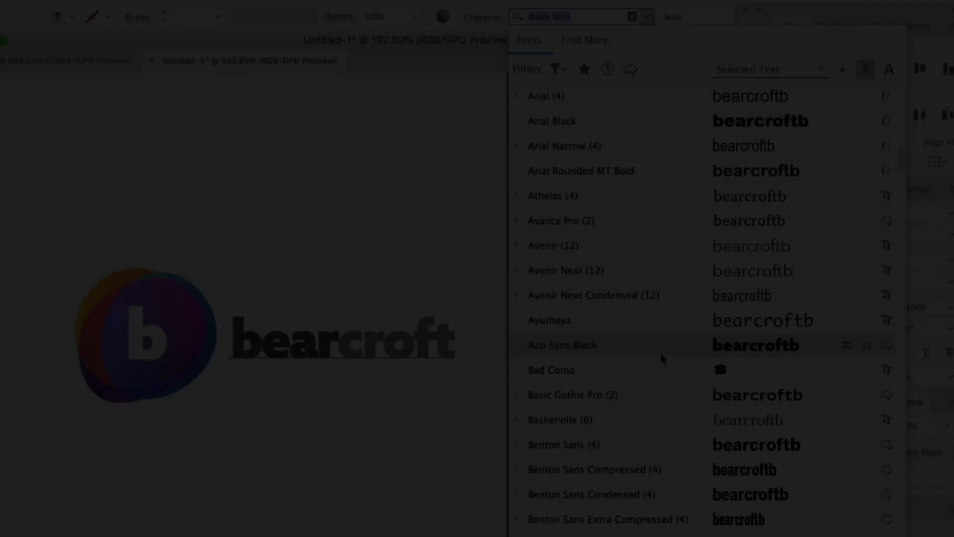
click(660, 351)
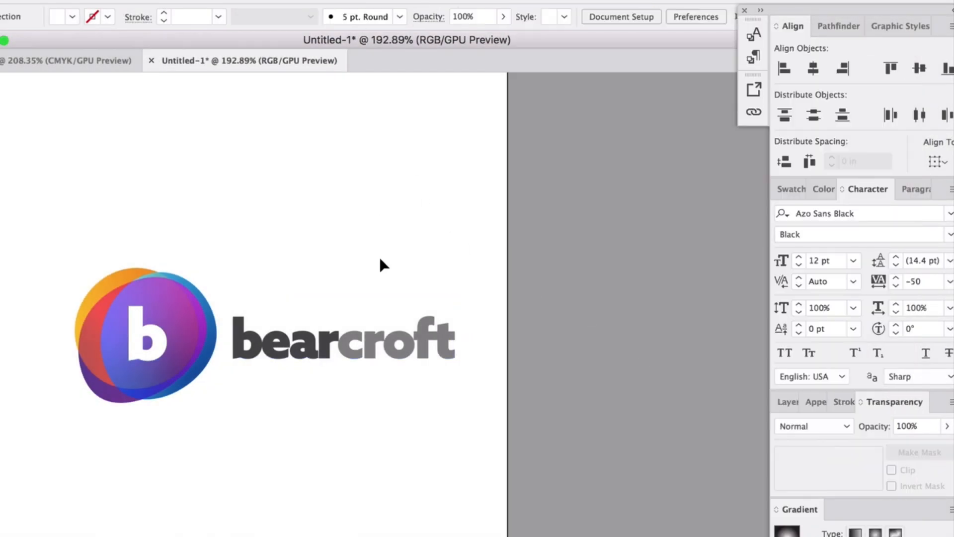
- Compare the tracking presets on the "bearcroft" wordmark and choose -50
scroll(399, 252, left, 2)
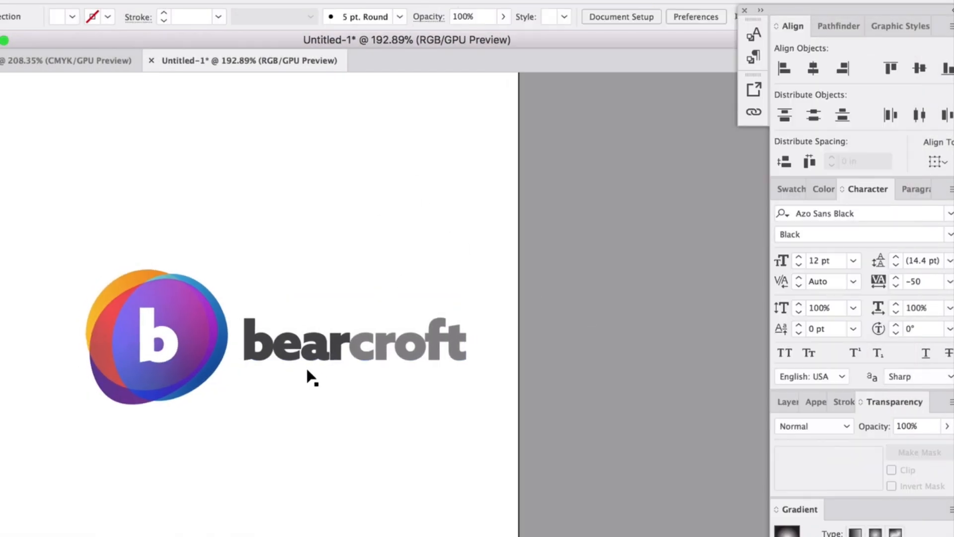
scroll(309, 376, left, 3)
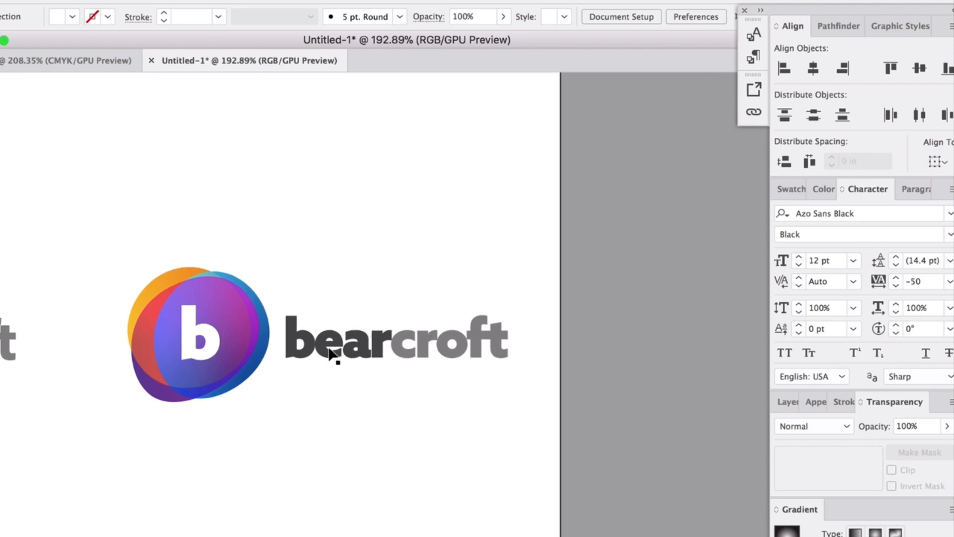
click(338, 365)
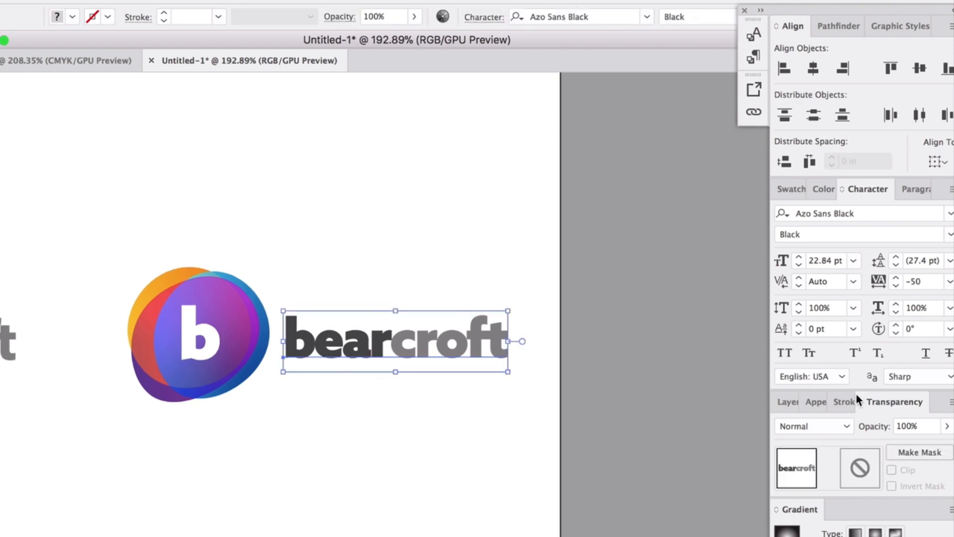
drag(862, 7, 843, 8)
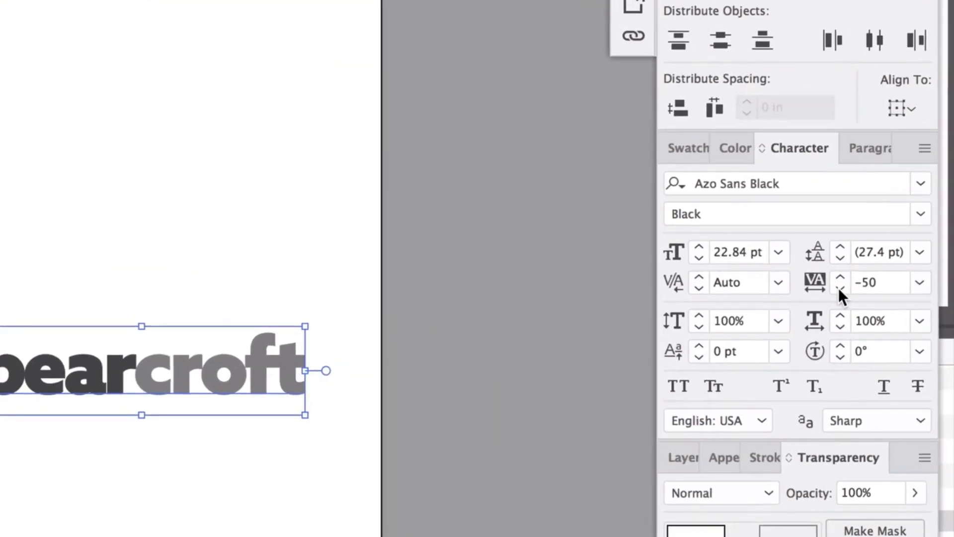
click(920, 281)
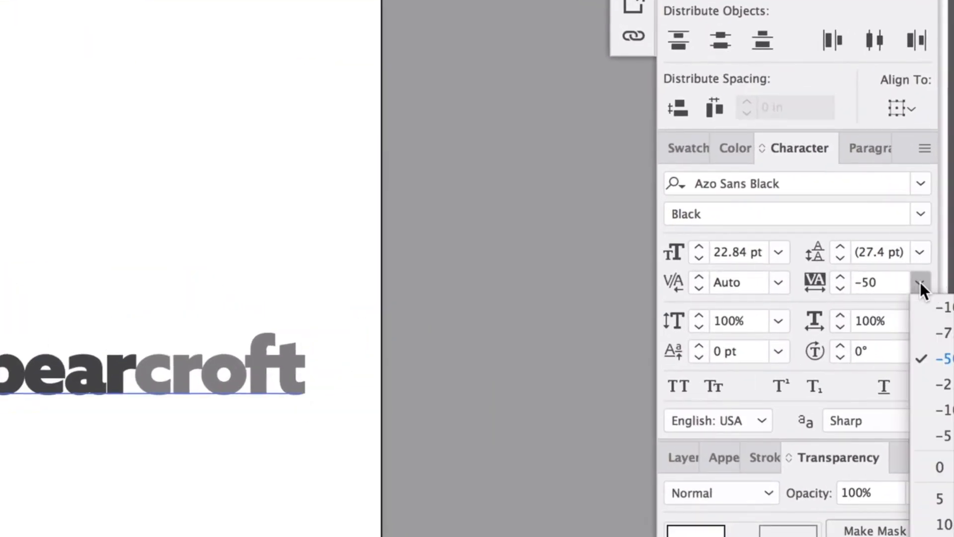
drag(870, 0, 814, 2)
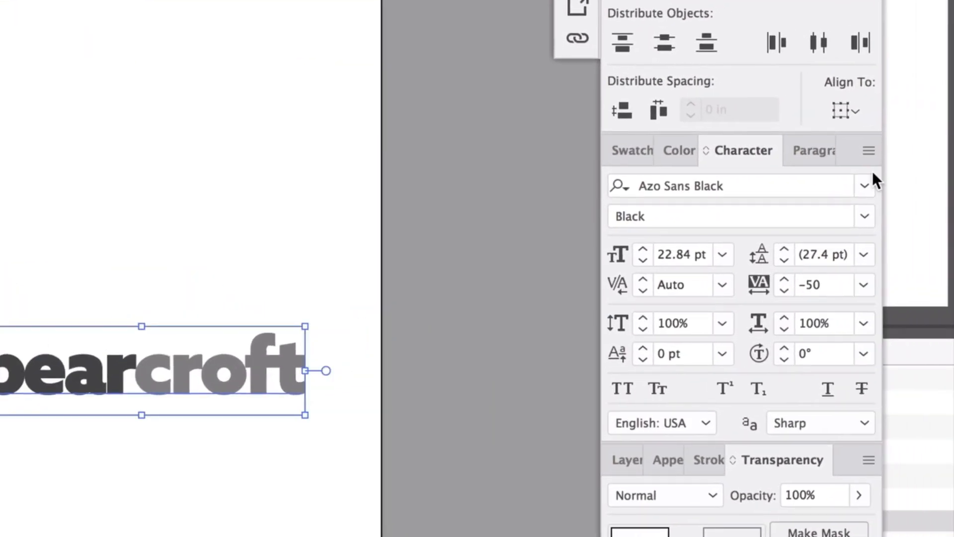
click(861, 290)
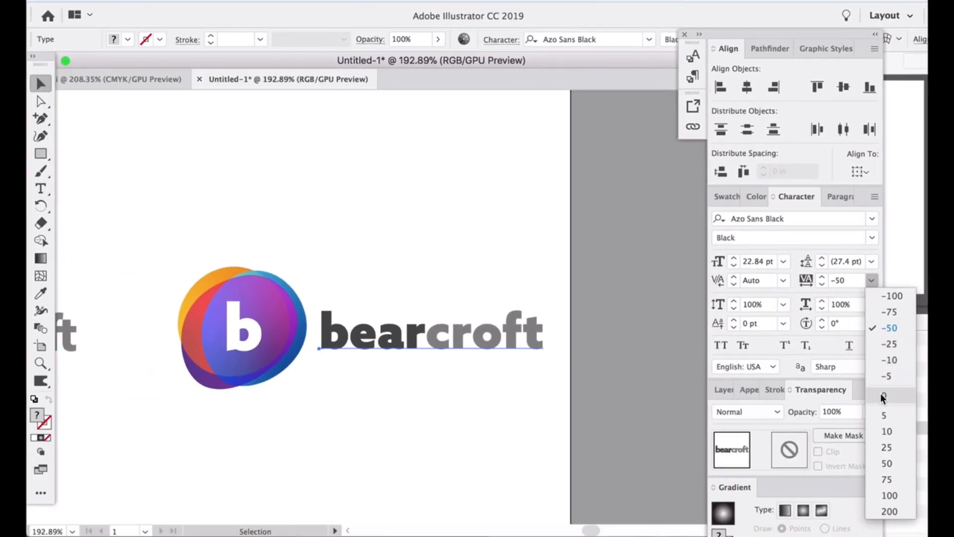
click(883, 328)
click(465, 198)
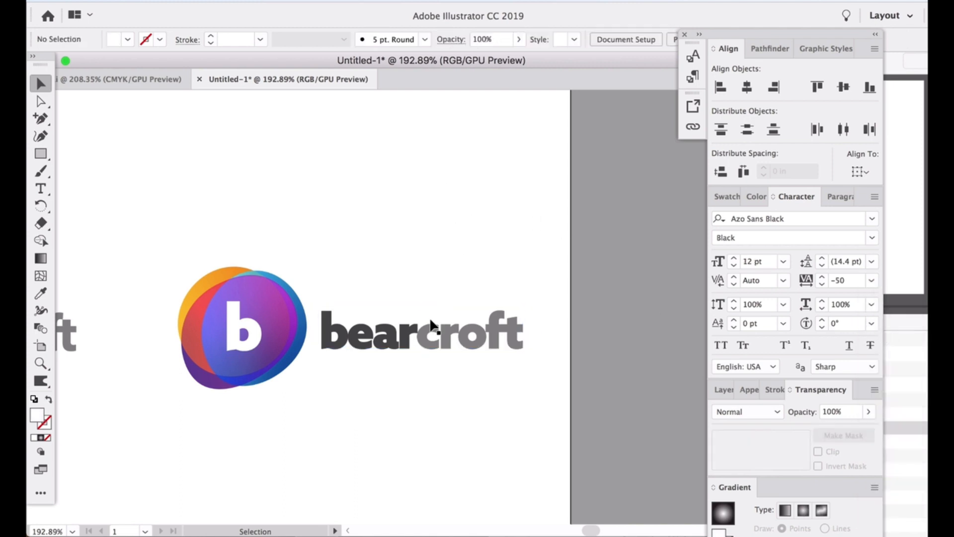
- Examine the letter shapes and spacing of the icon's "b" and the wordmark up close
scroll(249, 356, up, 5)
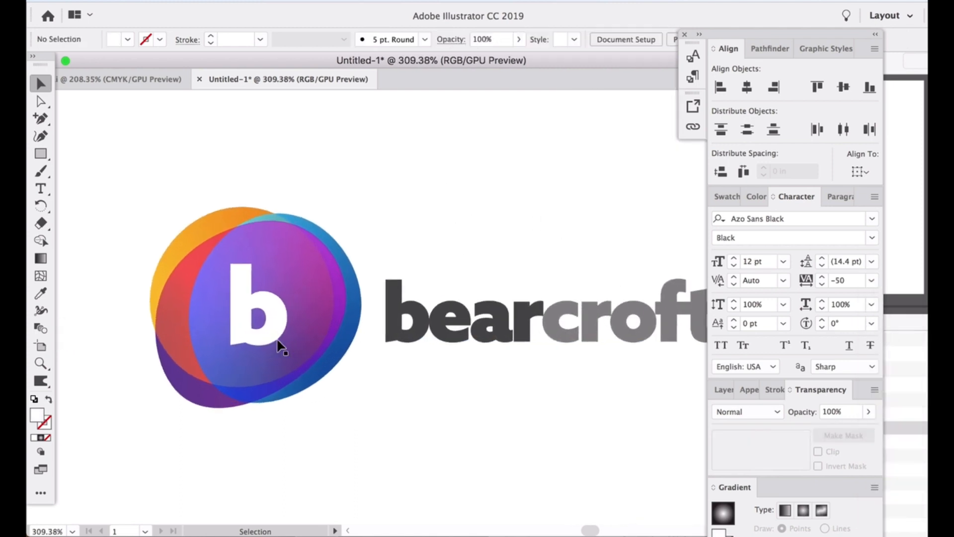
scroll(401, 343, up, 5)
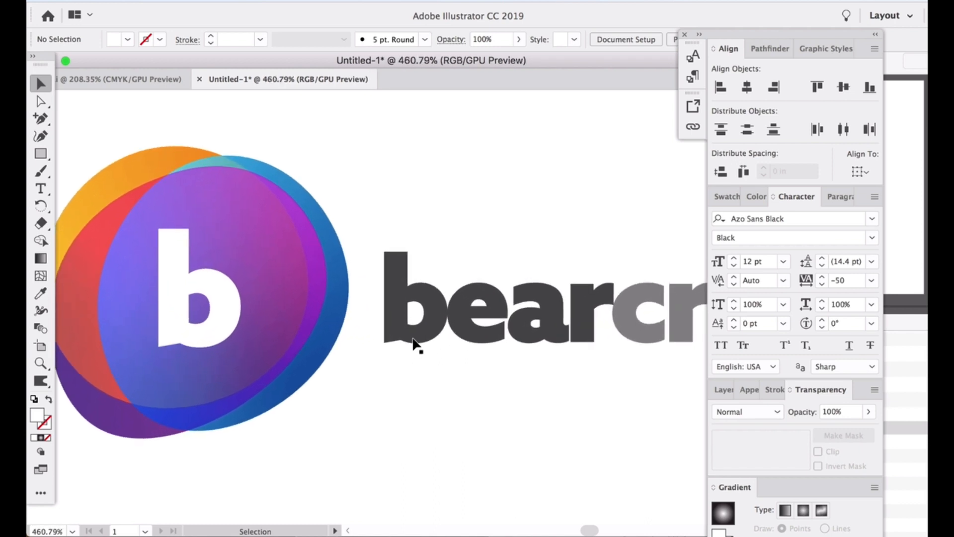
scroll(505, 321, right, 2)
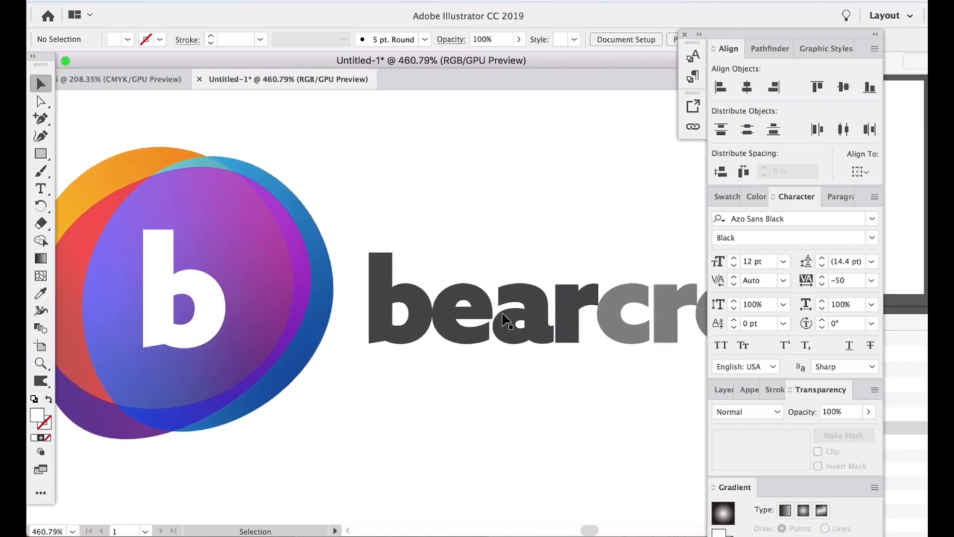
scroll(505, 320, right, 6)
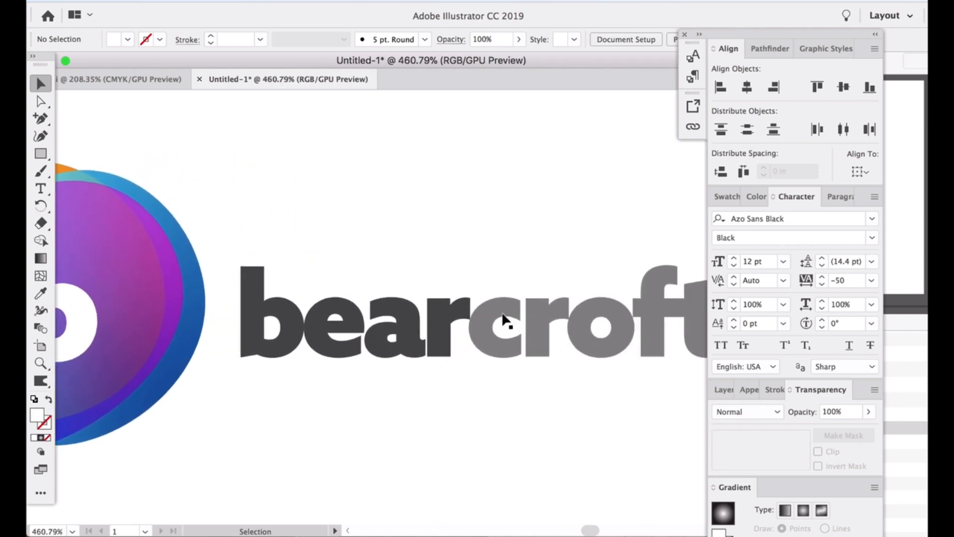
- Draw a narrow vertical rectangle over the gap between the "c" and "r" of "croft" as a spacing gauge
scroll(505, 321, left, 7)
click(428, 339)
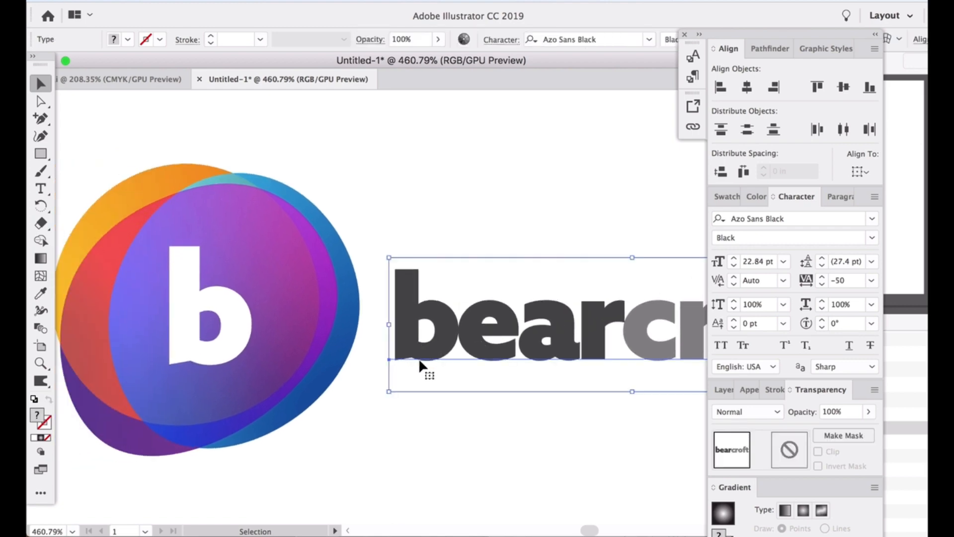
click(463, 439)
scroll(462, 433, right, 9)
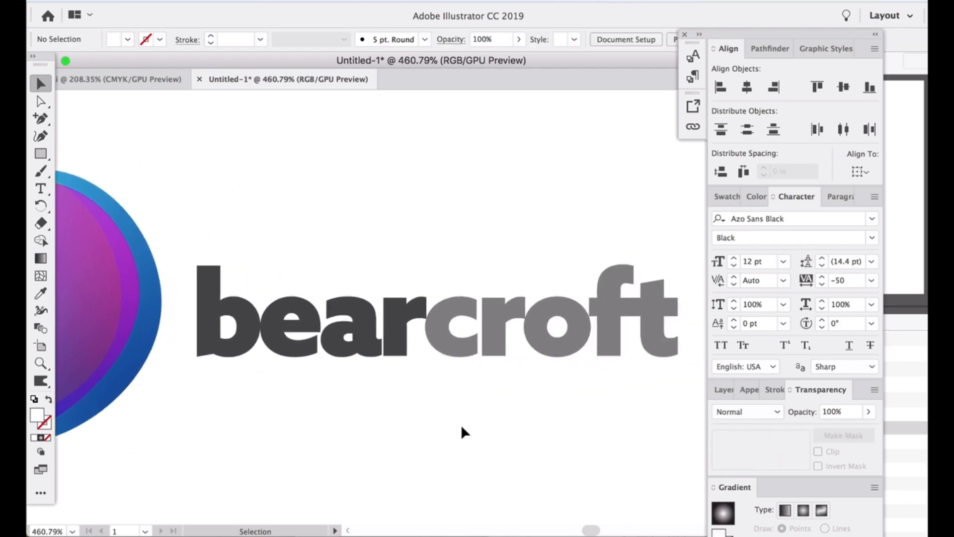
scroll(461, 424, right, 1)
click(42, 155)
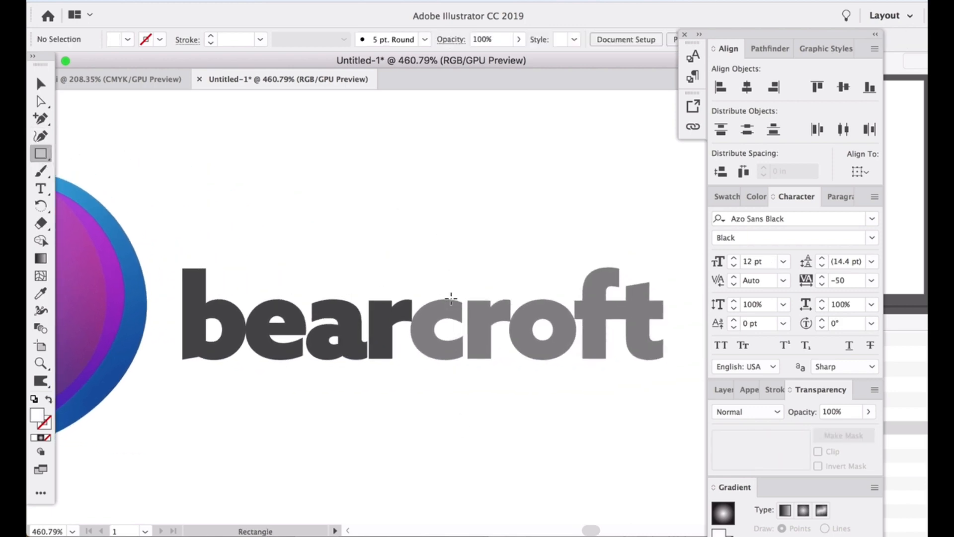
drag(461, 294, 468, 371)
click(43, 85)
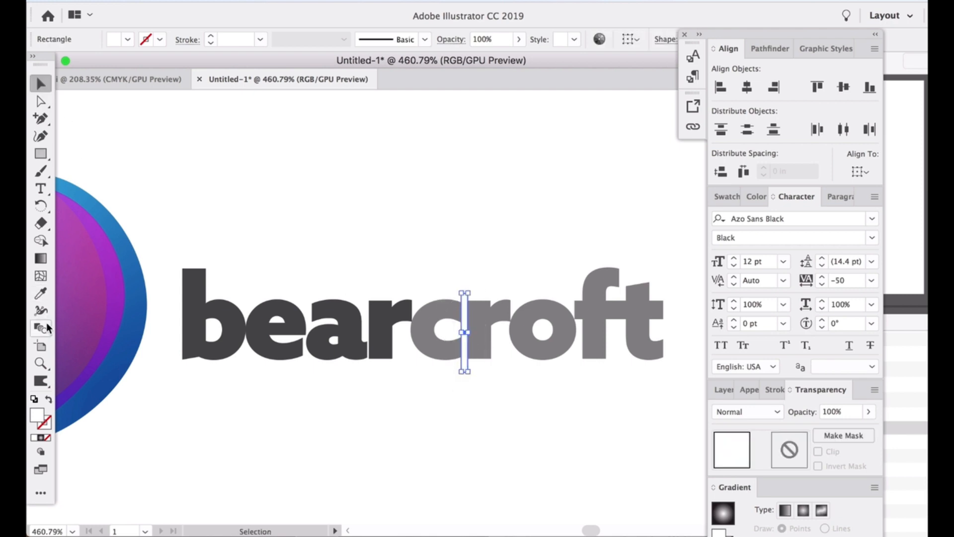
- Fill the gauge rectangle with red F41414 and lower its opacity to 37%
double_click(37, 415)
text(F41414)
key(Return)
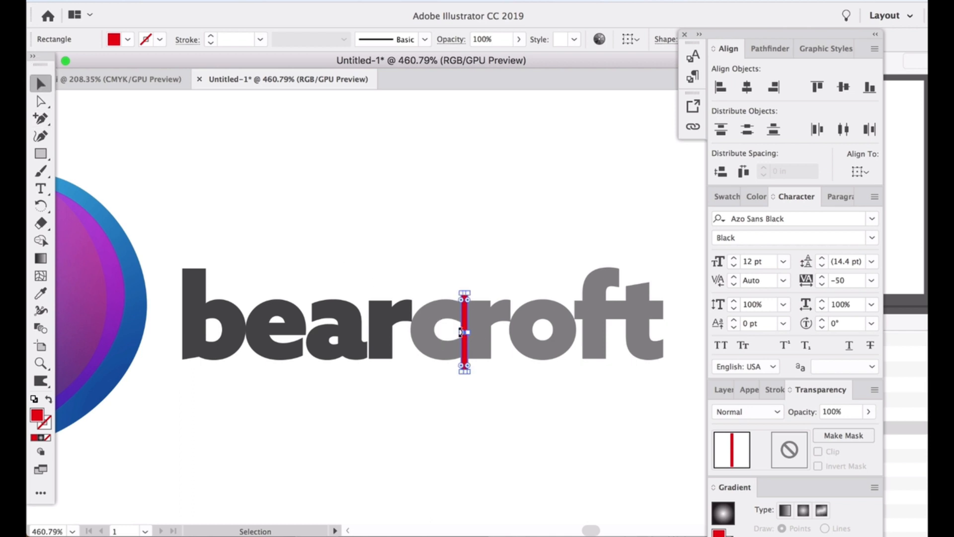
click(868, 411)
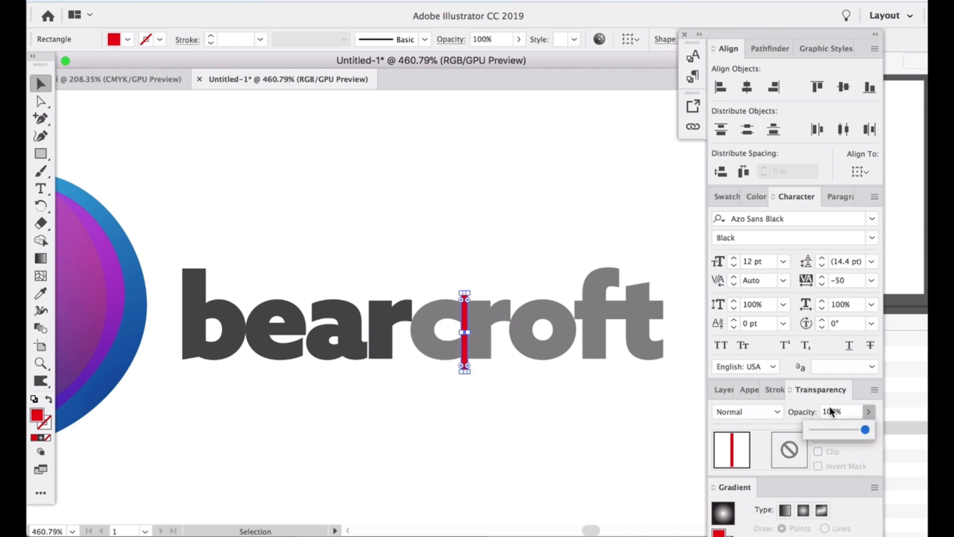
click(834, 429)
click(660, 328)
click(464, 332)
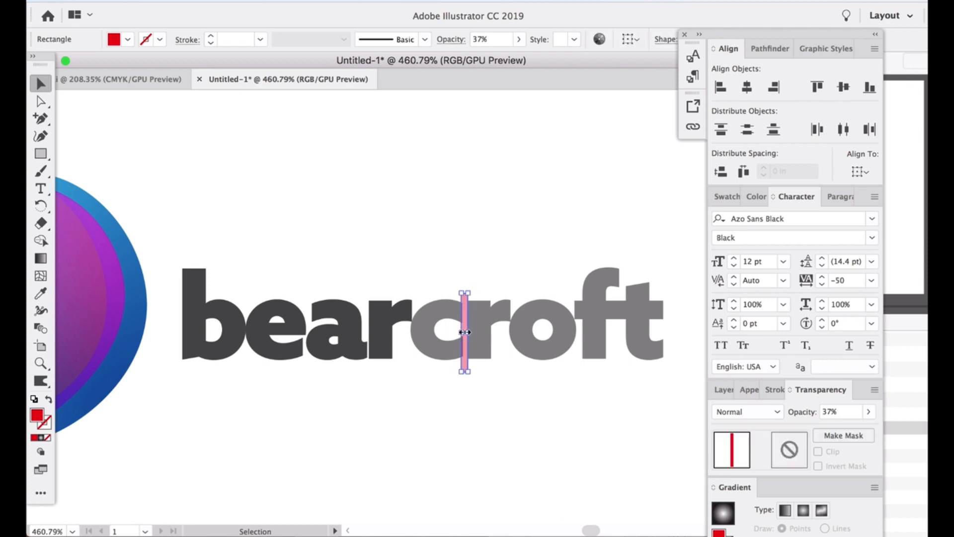
- Duplicate the red gauge rectangle and place the copy over the gap between the wordmark's "b" and "e"
drag(461, 333, 463, 333)
key(super+v)
click(438, 271)
drag(431, 285, 246, 305)
click(378, 385)
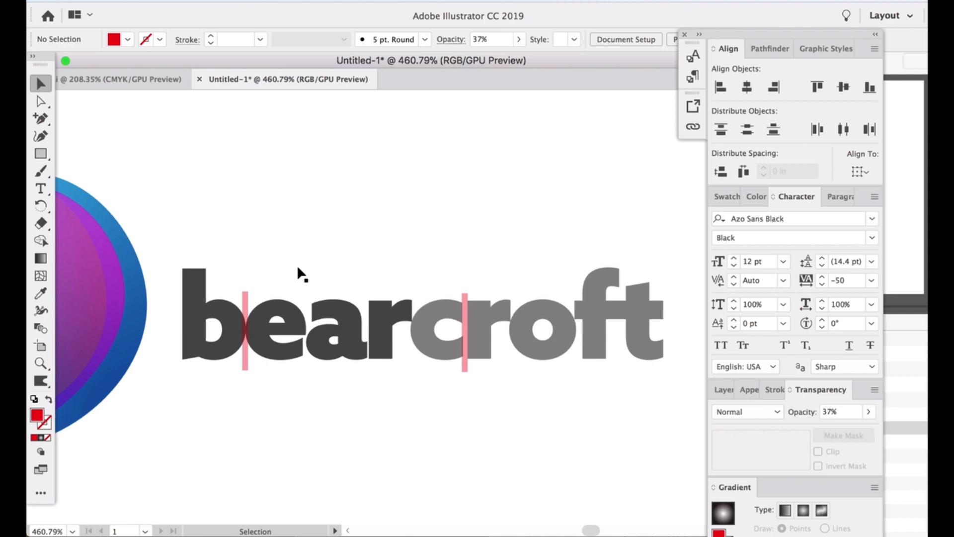
- Delete both red gauge rectangles from the wordmark
click(247, 302)
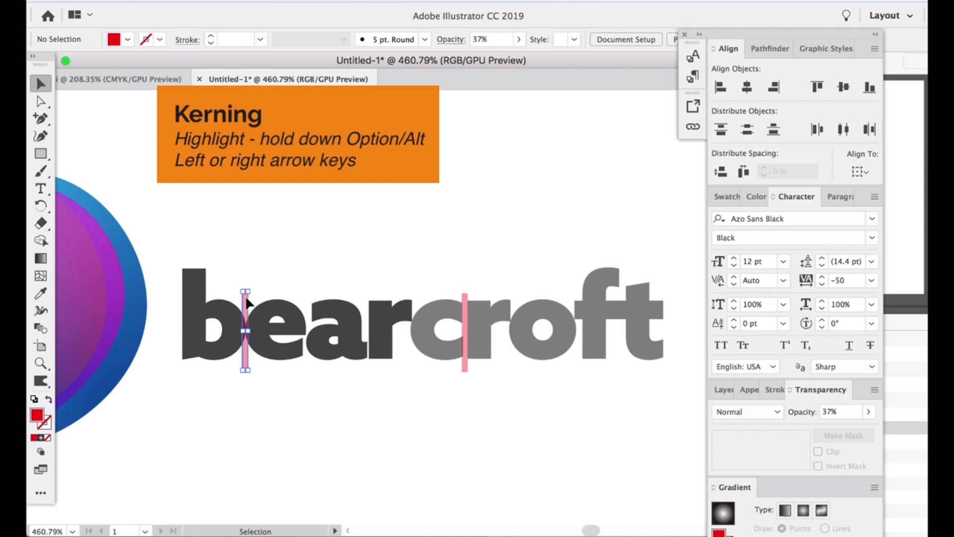
click(272, 273)
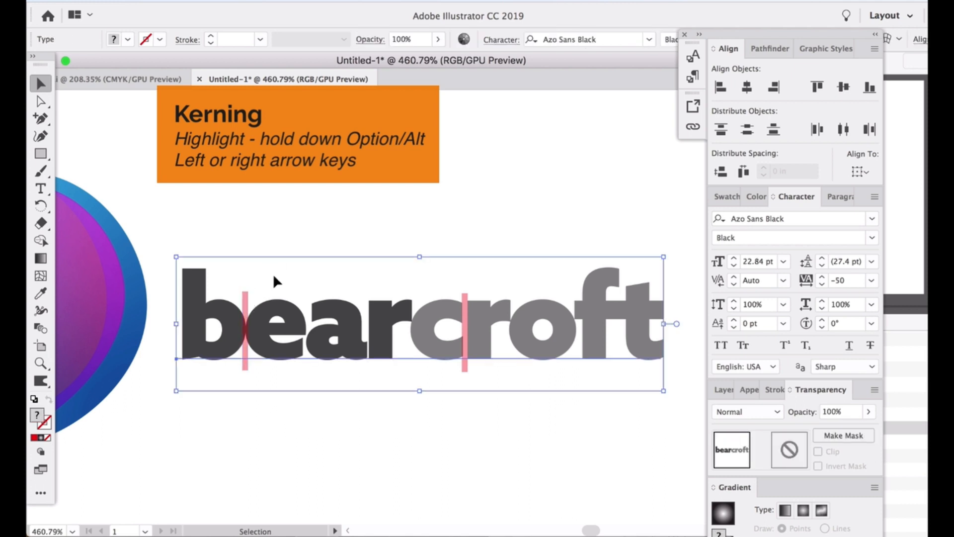
click(247, 298)
shift+click(465, 298)
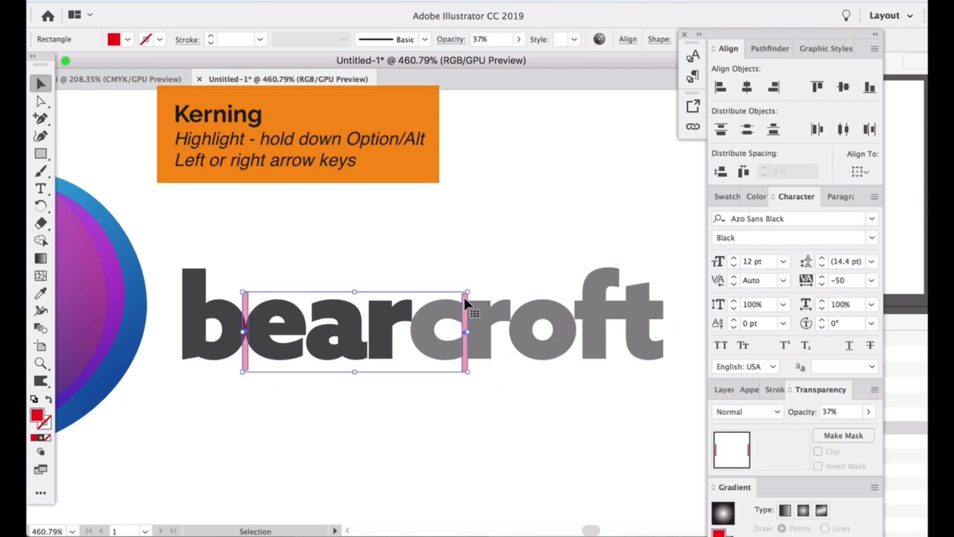
key(Delete)
- Try looser and tighter tracking on the wordmark's "be" letters and settle on -10
key(t)
drag(304, 323, 200, 311)
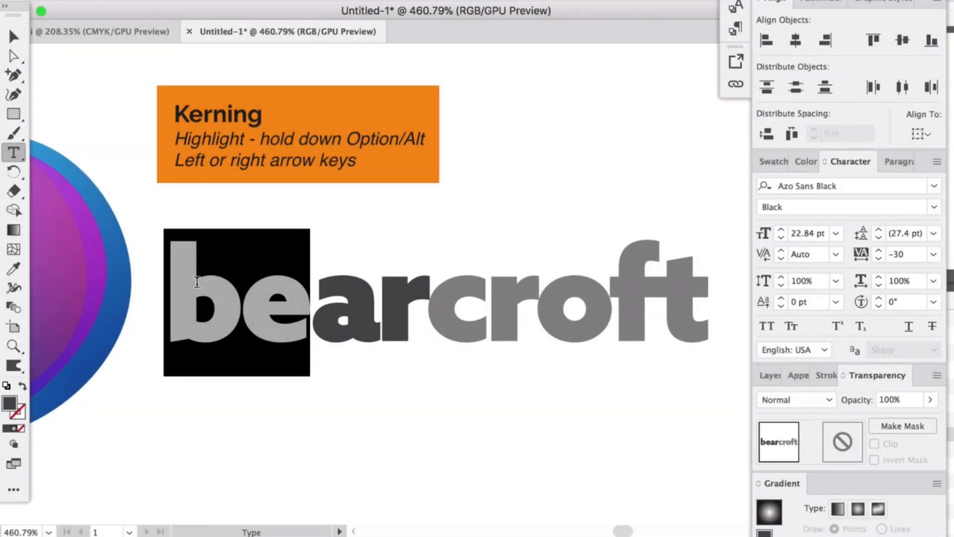
key(alt)
key(alt+Right)
key(alt+Right)
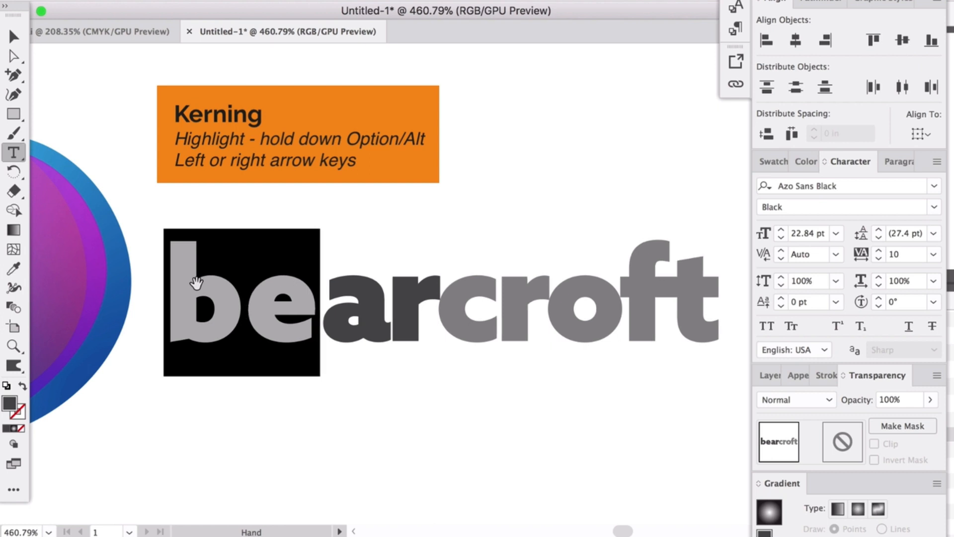
key(alt+Left)
key(alt+Left)
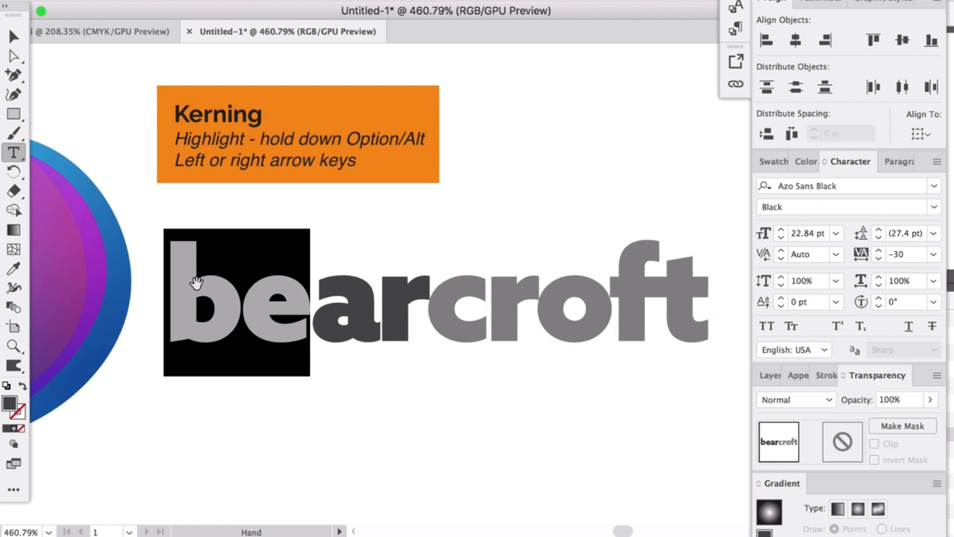
key(alt+Right)
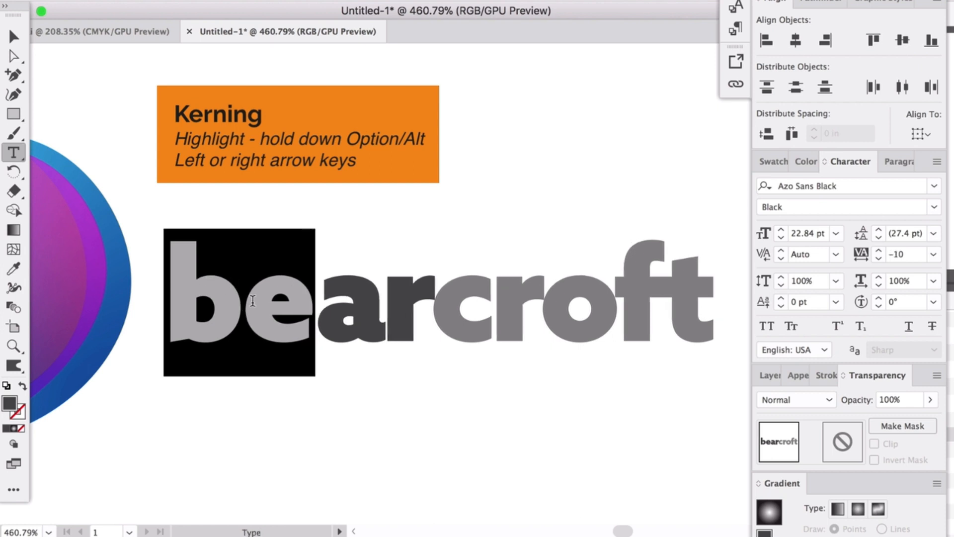
- Tighten the tracking of the letters "ea" in the wordmark to -70
click(253, 300)
drag(258, 289, 354, 296)
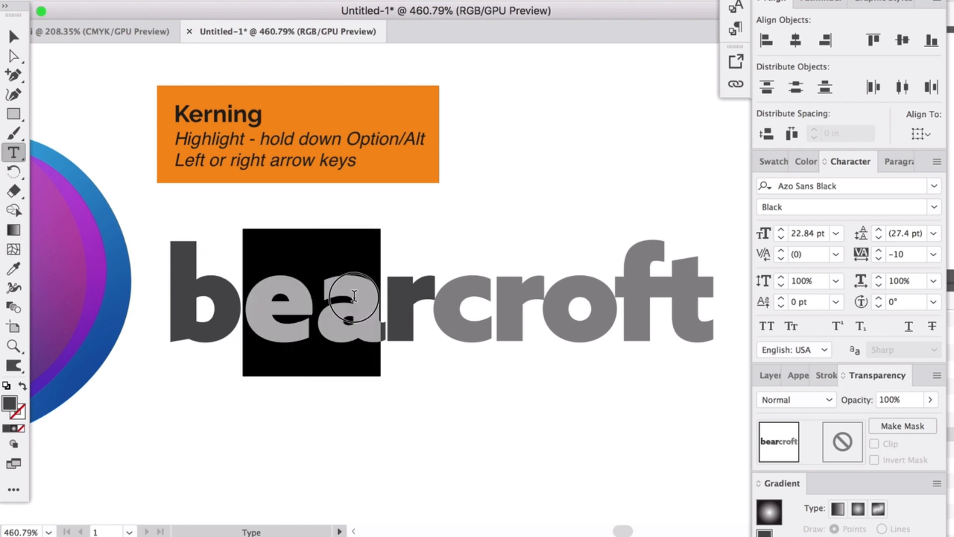
key(alt+Left)
key(alt+Left)
key(alt+Left)
- Loosen the tracking around the "a" and "r" of "bear", bringing the "r" to -10
click(384, 292)
key(shift+Left)
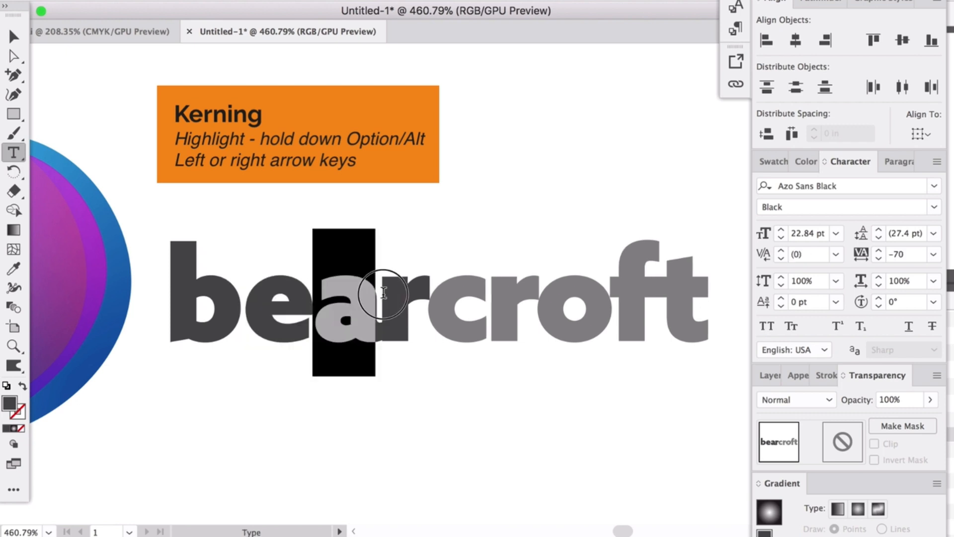
key(shift+Right)
key(alt+Right)
key(alt+Right)
click(437, 294)
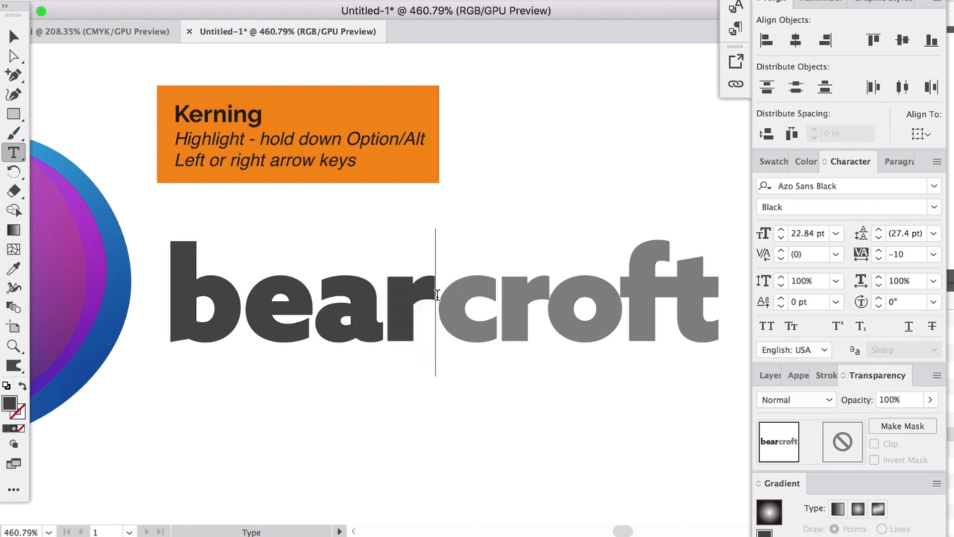
- Adjust the tracking of the letters in "croft" to -30 to open up their gaps
drag(403, 293, 603, 303)
key(alt+Left)
key(alt+Left)
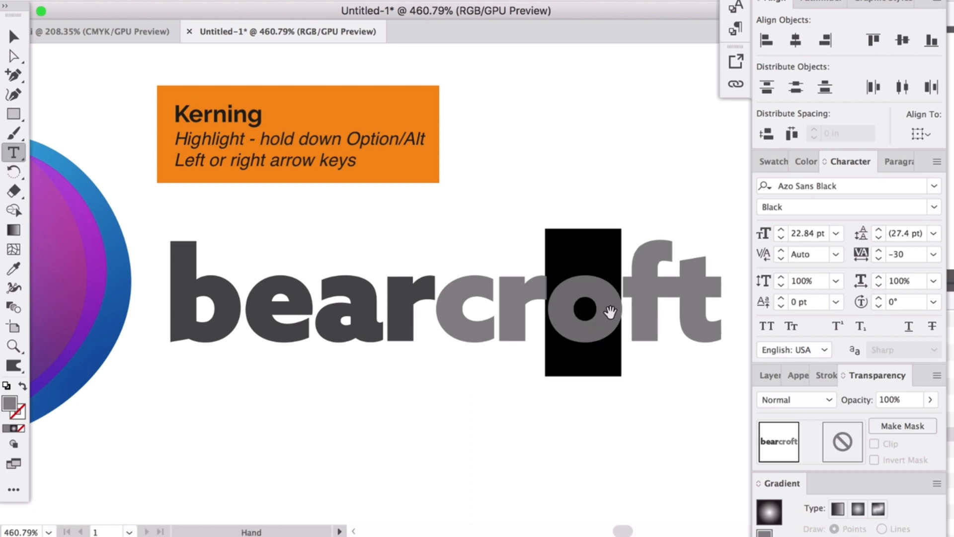
click(547, 298)
drag(502, 293, 731, 291)
key(alt+Right)
key(alt+Left)
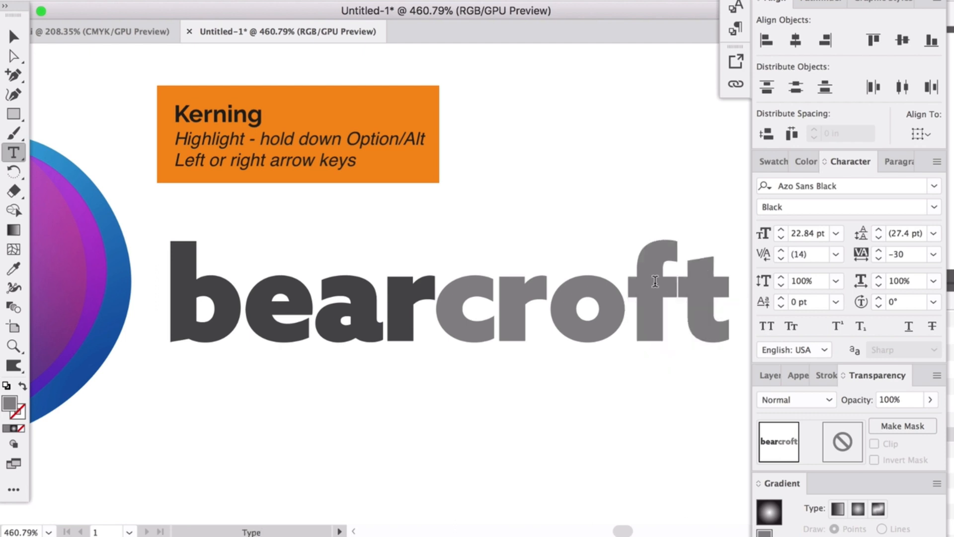
- Widen the spacing between the "f" and "t" at the end of the wordmark, and deselect the text
drag(628, 292, 740, 288)
key(alt+Left)
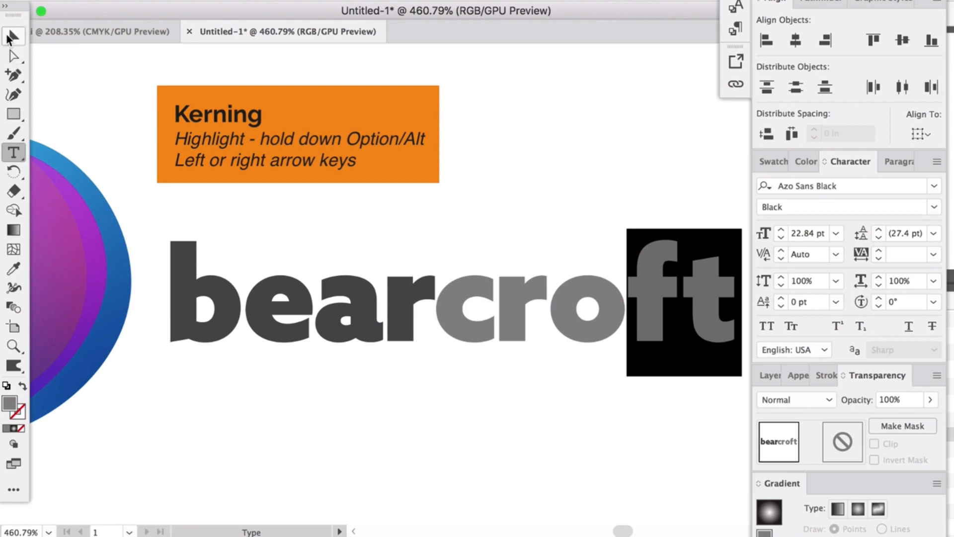
key(Escape)
key(super+shift+a)
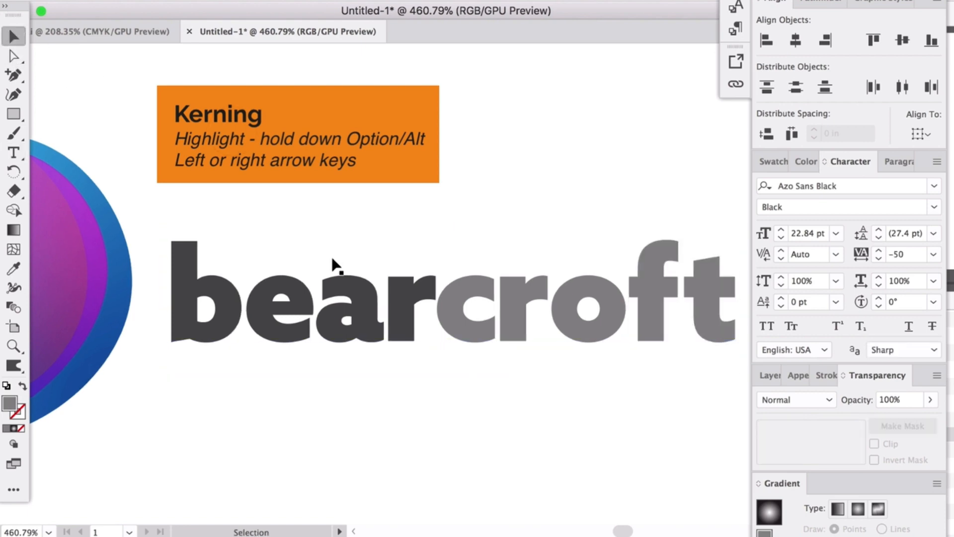
- Try a looser tracking on the wordmark's "be" letters and restore their previous spacing
click(269, 309)
key(t)
drag(303, 304, 191, 288)
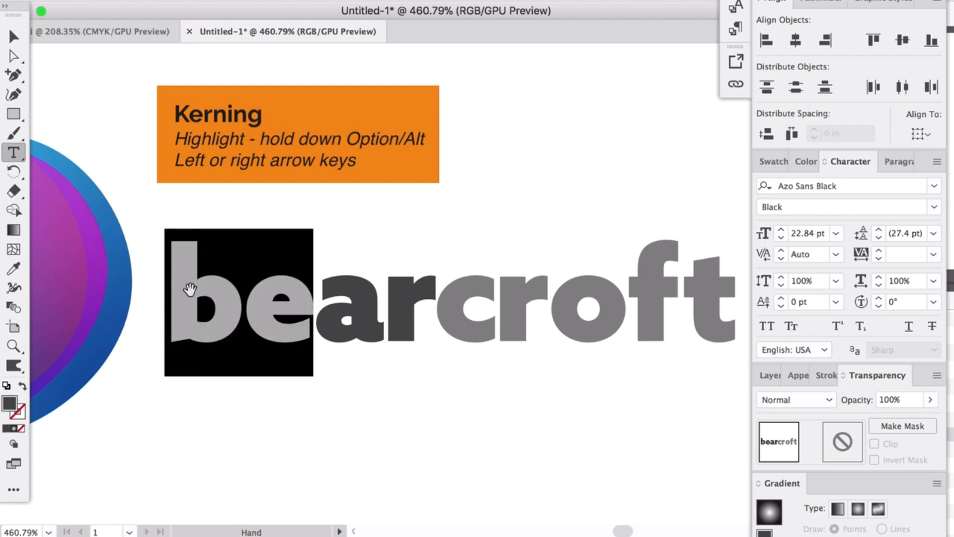
key(alt+Right)
key(alt+Right)
key(alt+Right)
key(alt+Left)
key(alt+Left)
key(alt+Left)
click(14, 37)
click(285, 172)
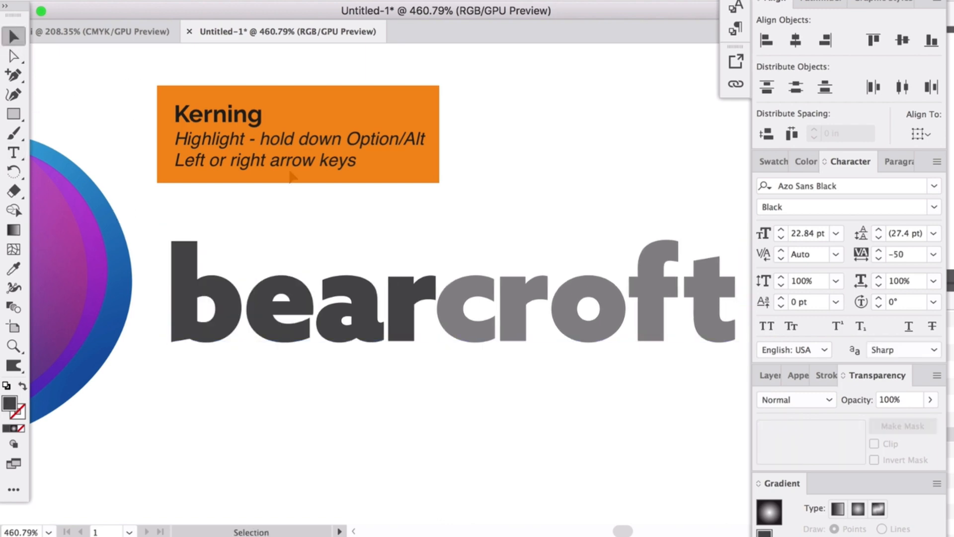
- Examine the wordmark's letter spacing beside the icon at smaller and larger zoom levels
drag(283, 169, 309, 196)
scroll(309, 196, down, 3)
scroll(309, 196, left, 3)
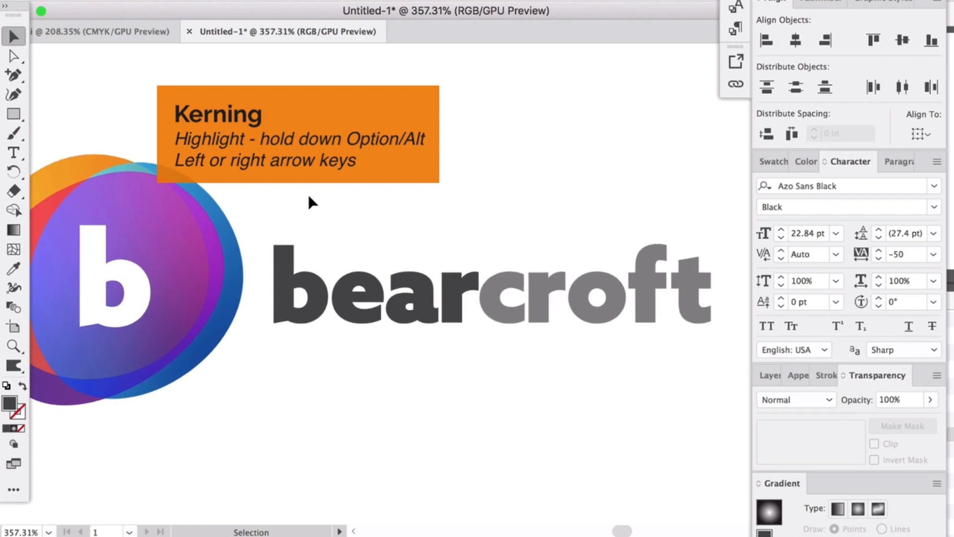
scroll(309, 196, down, 2)
scroll(307, 193, down, 2)
scroll(307, 192, left, 3)
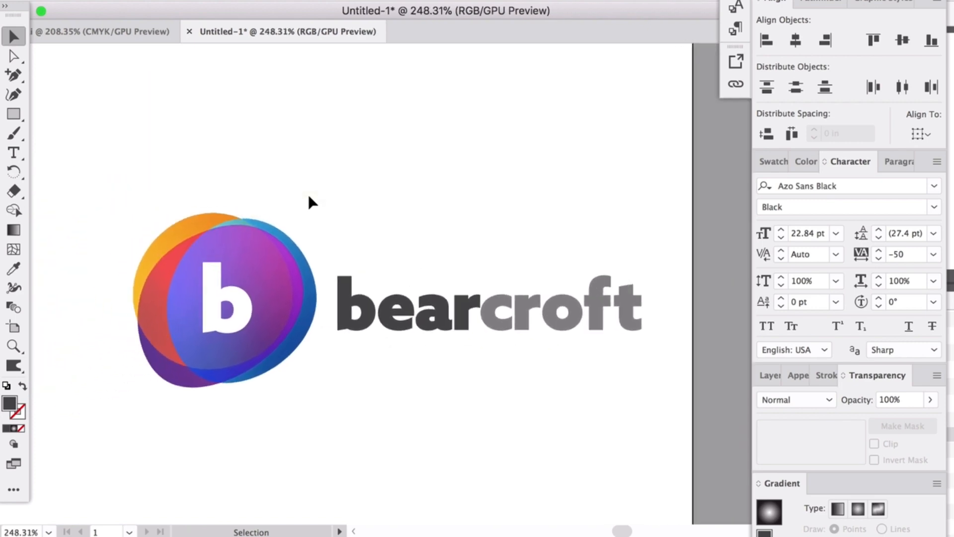
scroll(284, 240, up, 4)
scroll(285, 247, down, 3)
scroll(285, 247, right, 1)
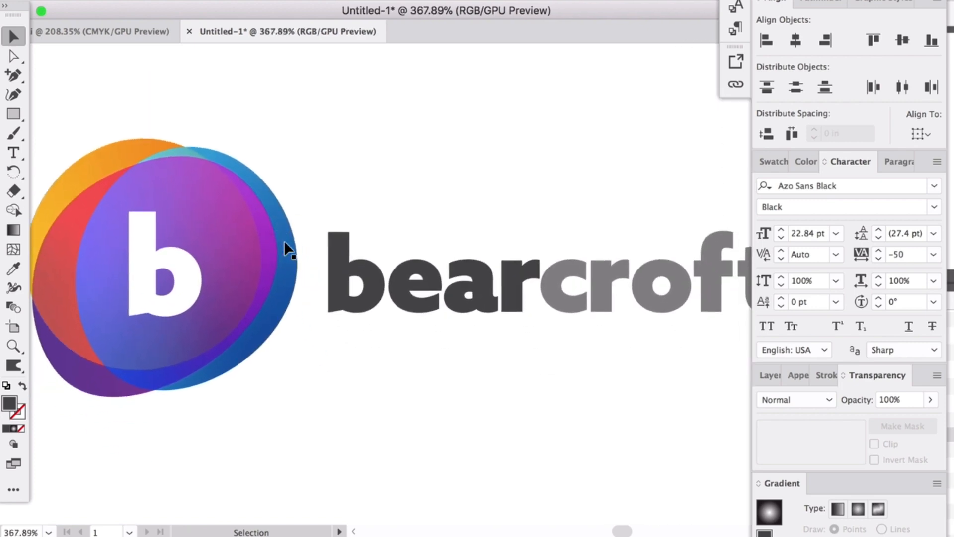
- Duplicate the "bearcroft" text and place the editable copy off the artboard, beyond its right edge
click(358, 276)
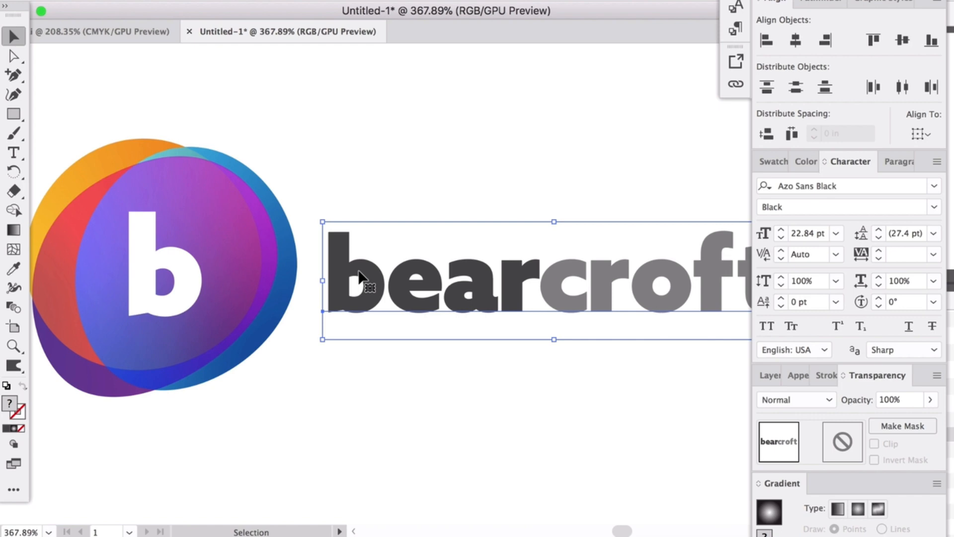
key(super+c)
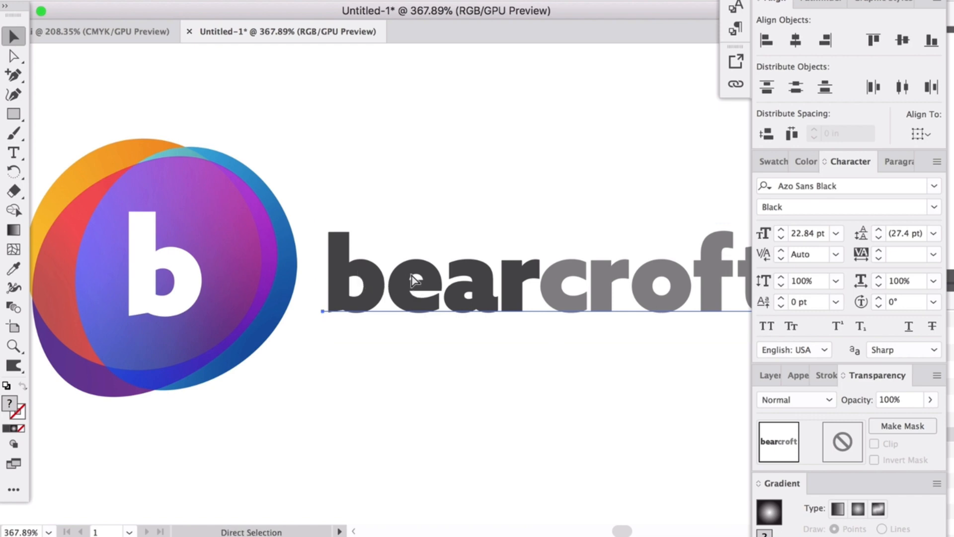
key(super+v)
drag(275, 311, 373, 141)
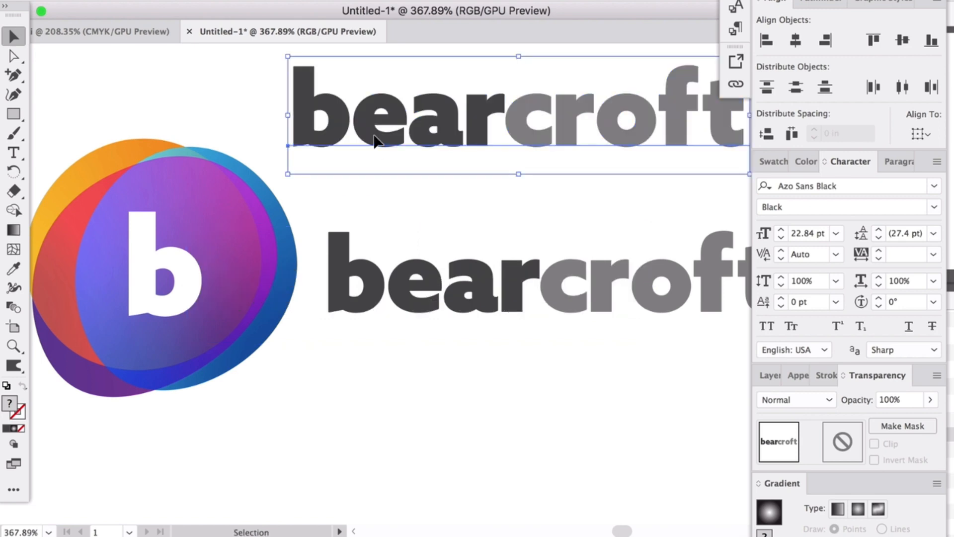
scroll(374, 140, right, 5)
drag(202, 121, 751, 217)
scroll(713, 191, right, 5)
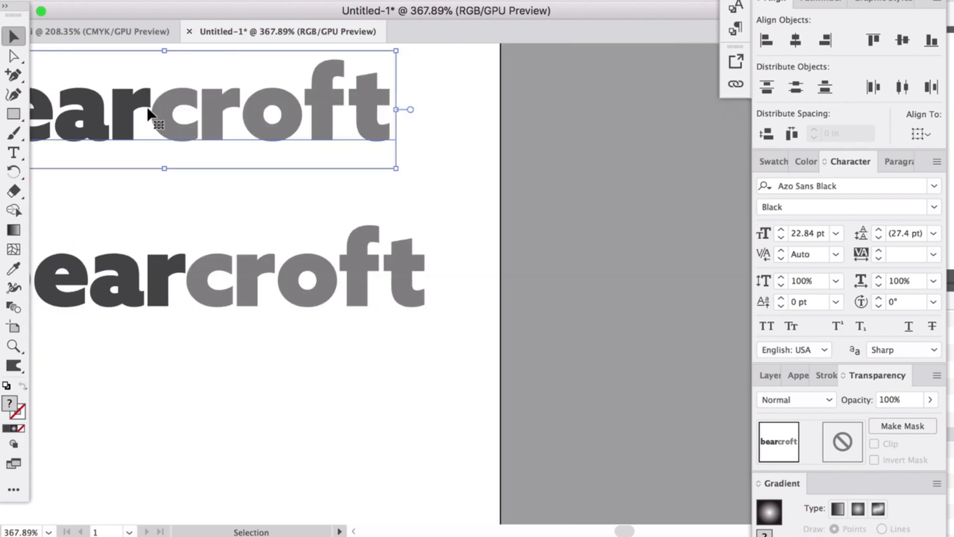
drag(148, 108, 685, 151)
drag(516, 147, 646, 174)
- Convert the original "bearcroft" wordmark and the icon's "b" to outlines
scroll(277, 197, left, 8)
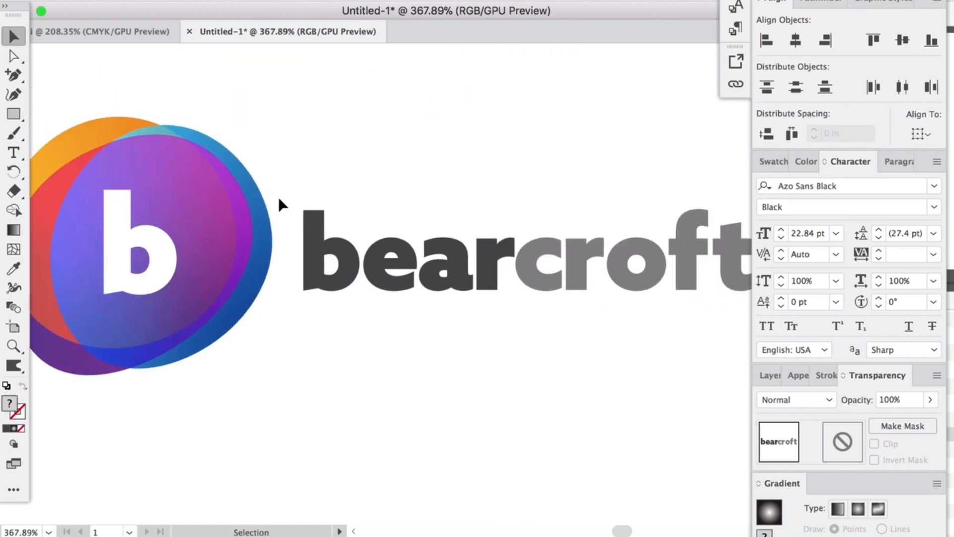
click(434, 271)
shift+click(189, 239)
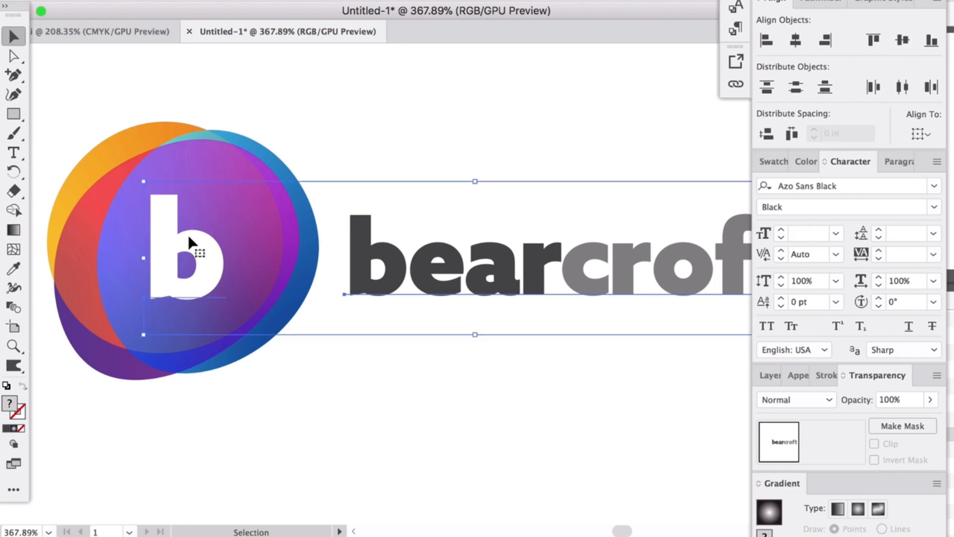
right_click(188, 235)
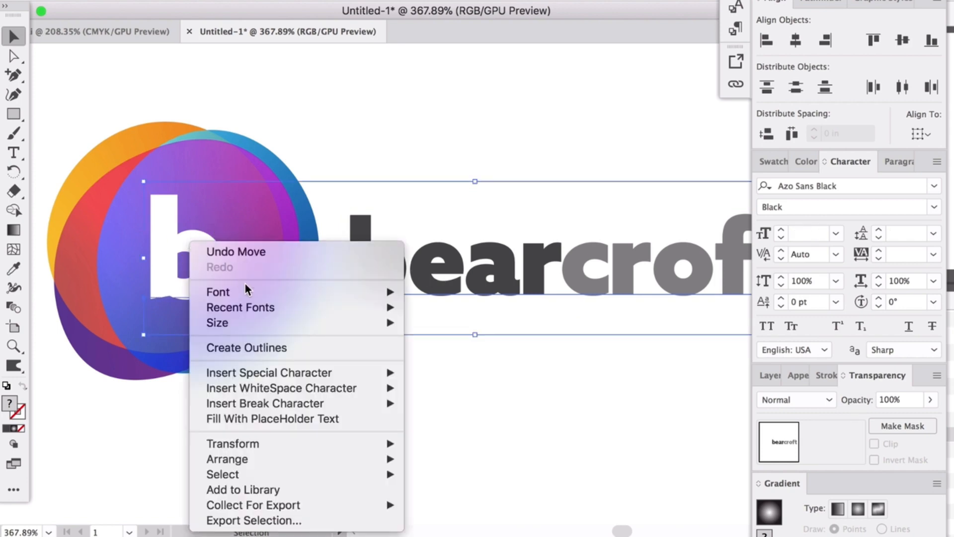
click(242, 347)
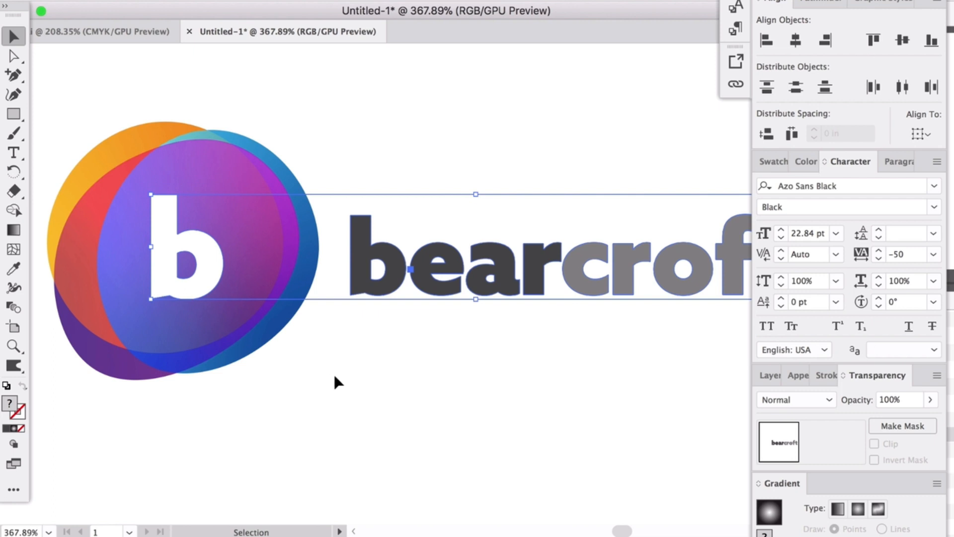
- Flatten the notch in the bottom edge of the wordmark's "b" by moving its anchor point down to the baseline
click(401, 144)
scroll(348, 289, up, 3)
scroll(349, 290, up, 5)
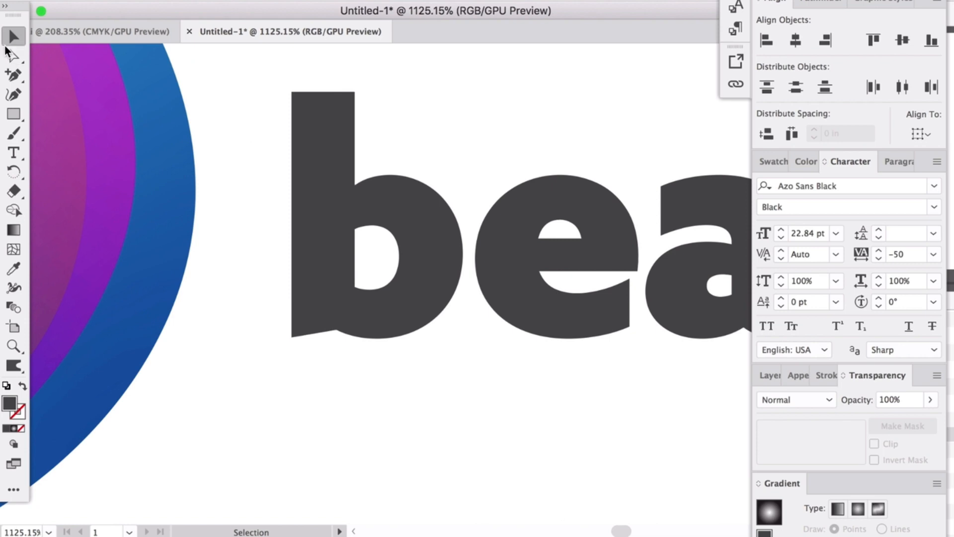
click(306, 154)
click(13, 55)
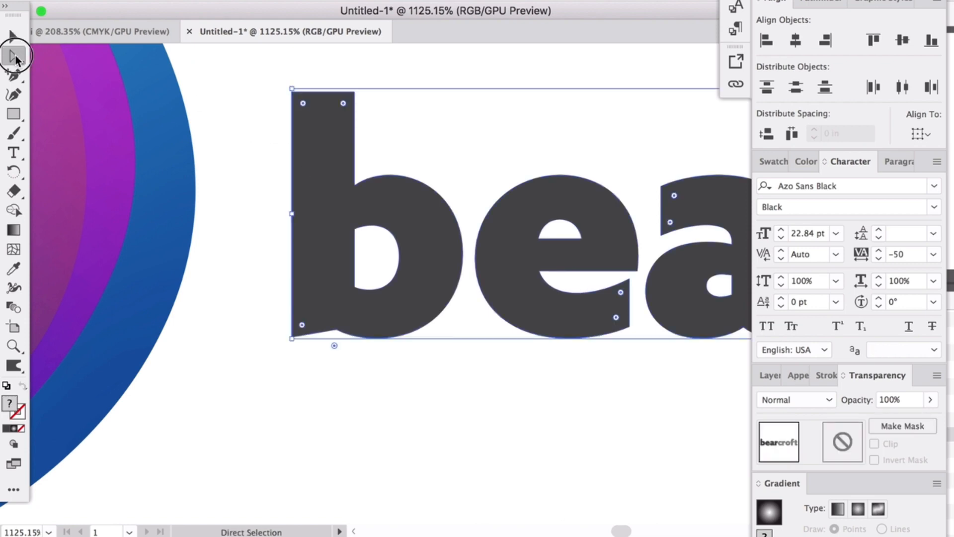
drag(335, 330, 346, 347)
scroll(345, 326, up, 3)
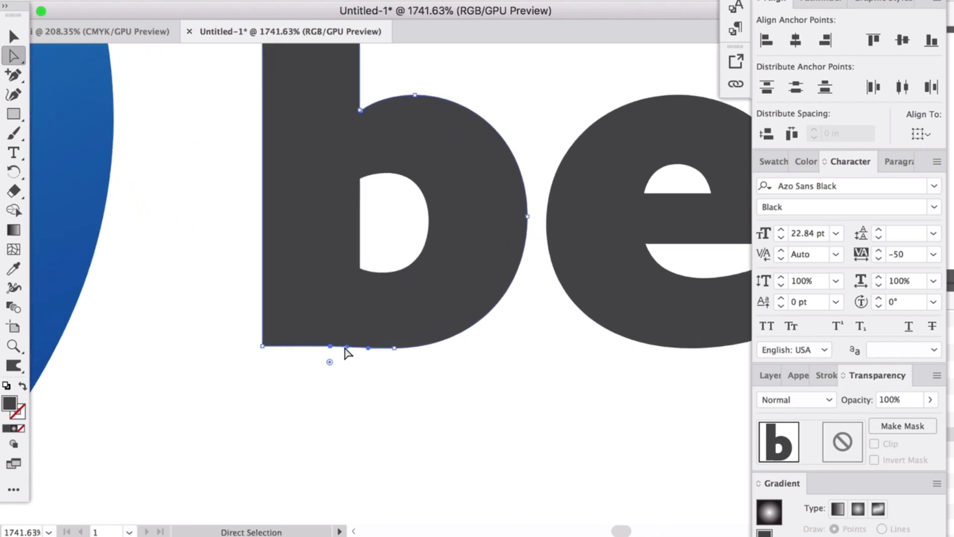
- Delete the extra anchor points on the flattened edge of the "b" and pull its bowl's bottom handle into a gentle curve
drag(13, 75, 53, 112)
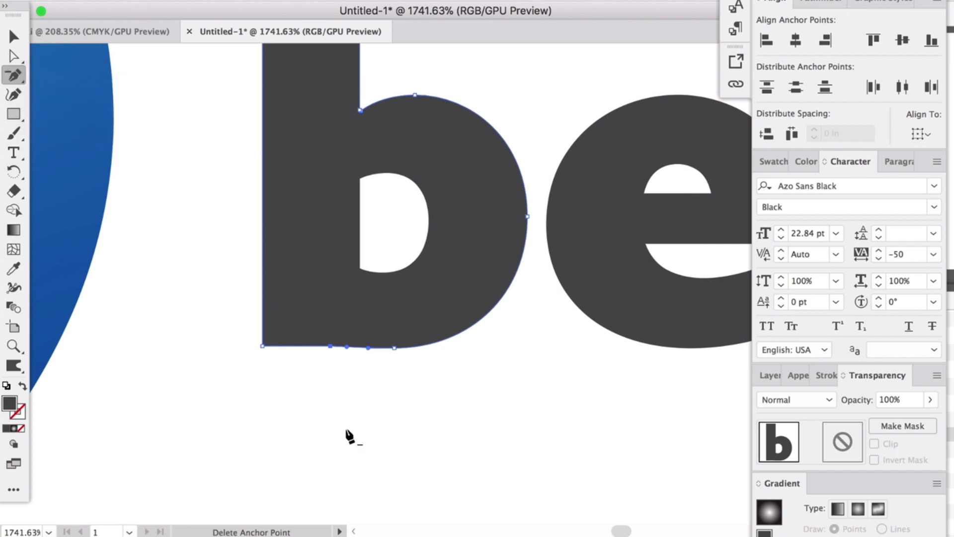
click(334, 347)
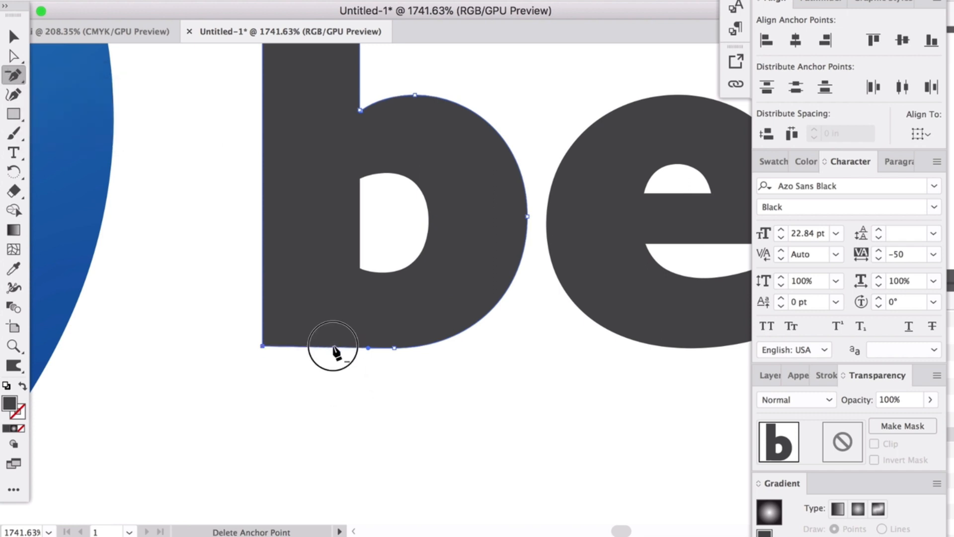
key(a)
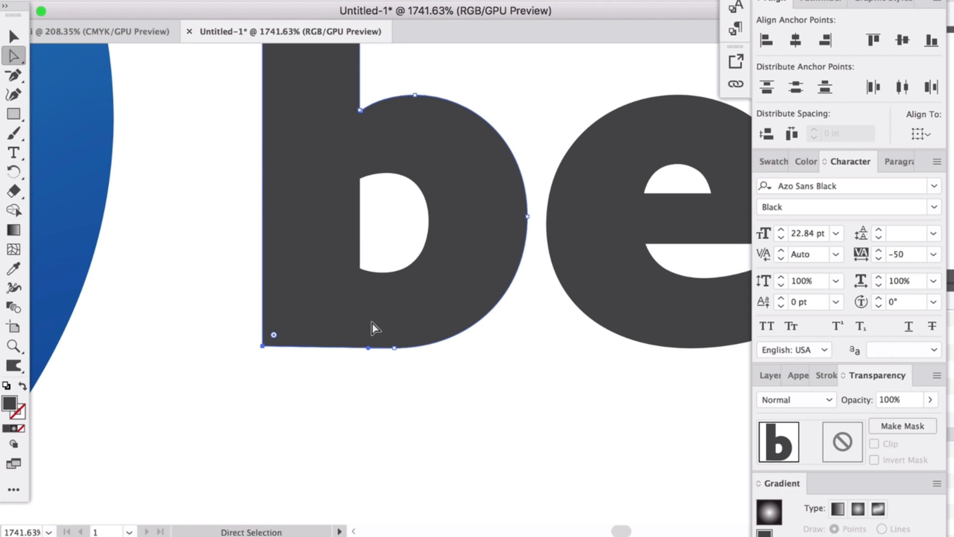
click(395, 349)
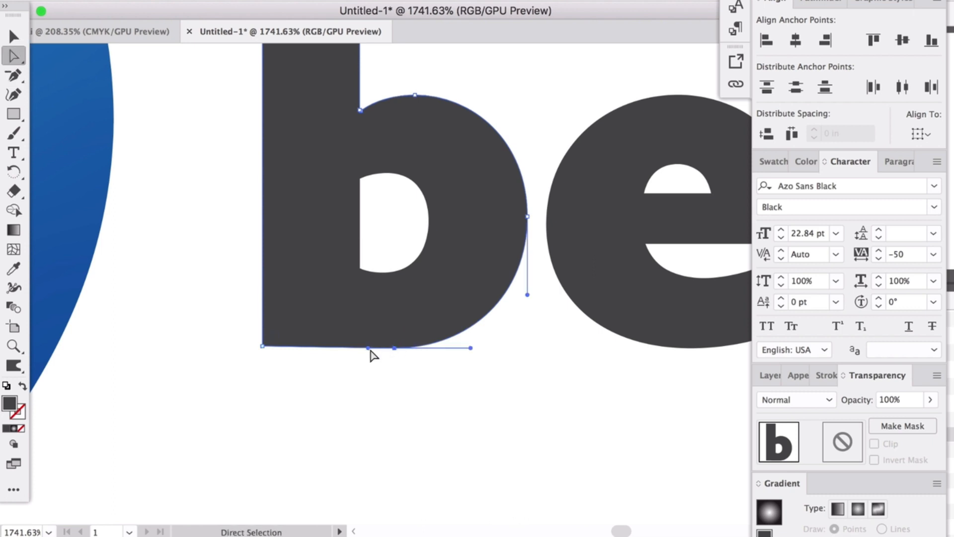
drag(370, 349, 362, 355)
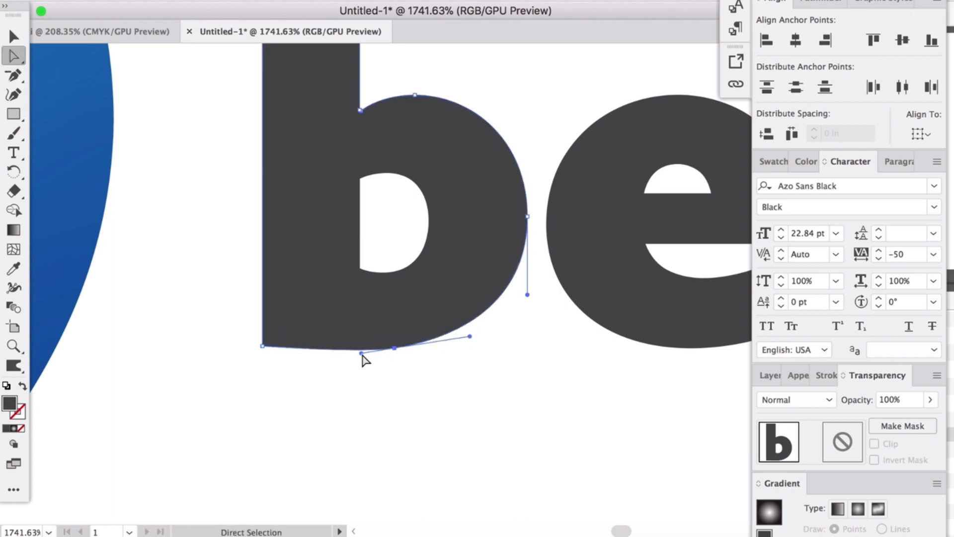
click(437, 416)
- Adjust the upper stem-to-bowl joint of the "b" and slant the stem's top by lowering its right corner
scroll(437, 415, up, 5)
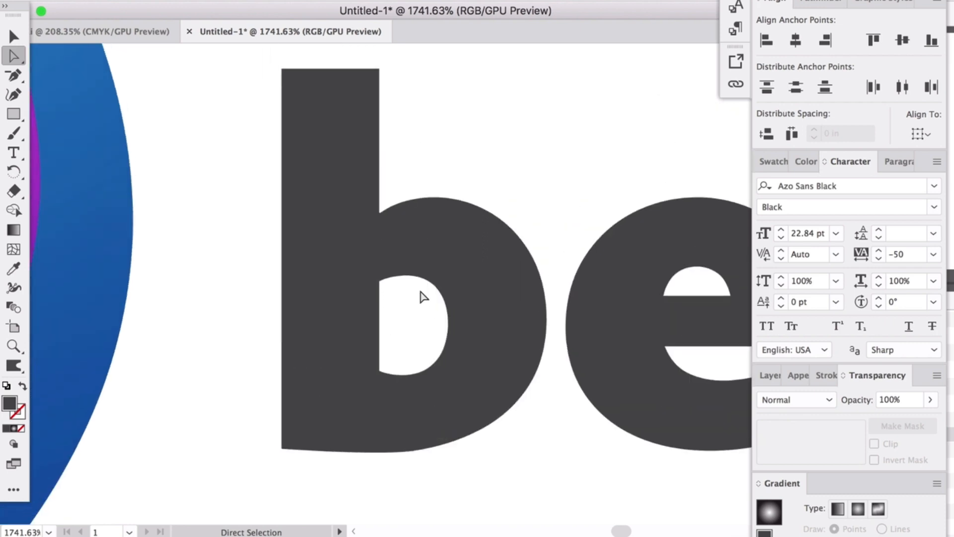
drag(378, 211, 398, 199)
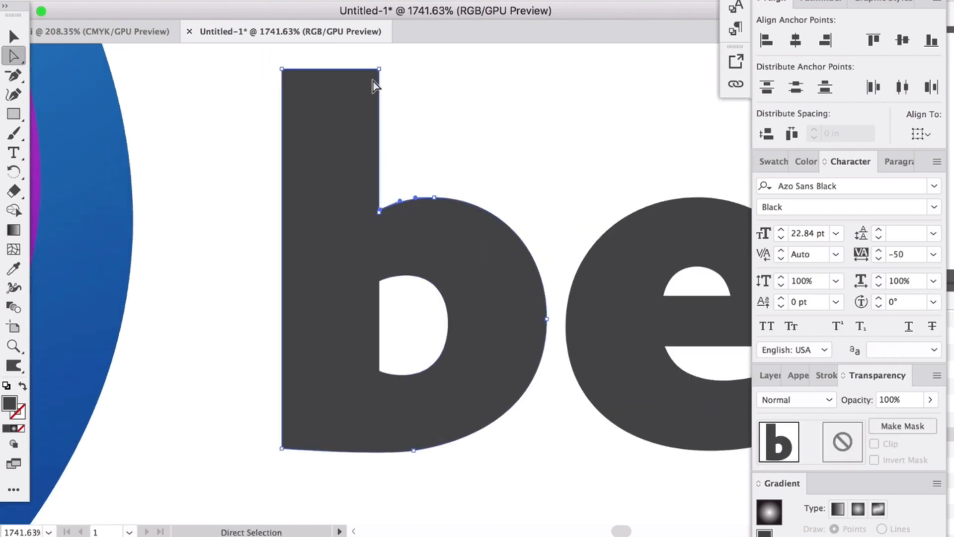
click(379, 70)
drag(382, 75, 381, 102)
click(462, 91)
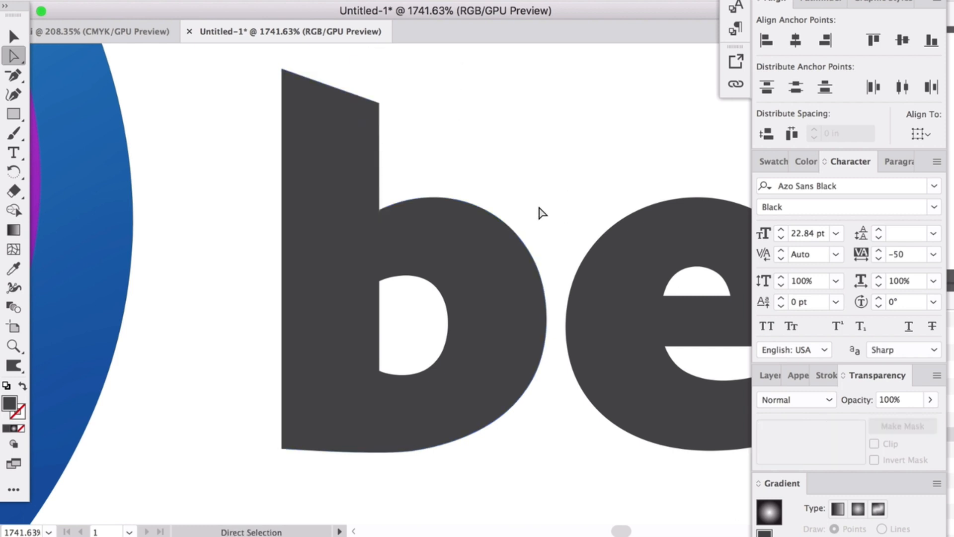
- Slightly round the top and bottom corners of the stem on the wordmark's "b"
scroll(542, 211, down, 2)
scroll(540, 213, down, 3)
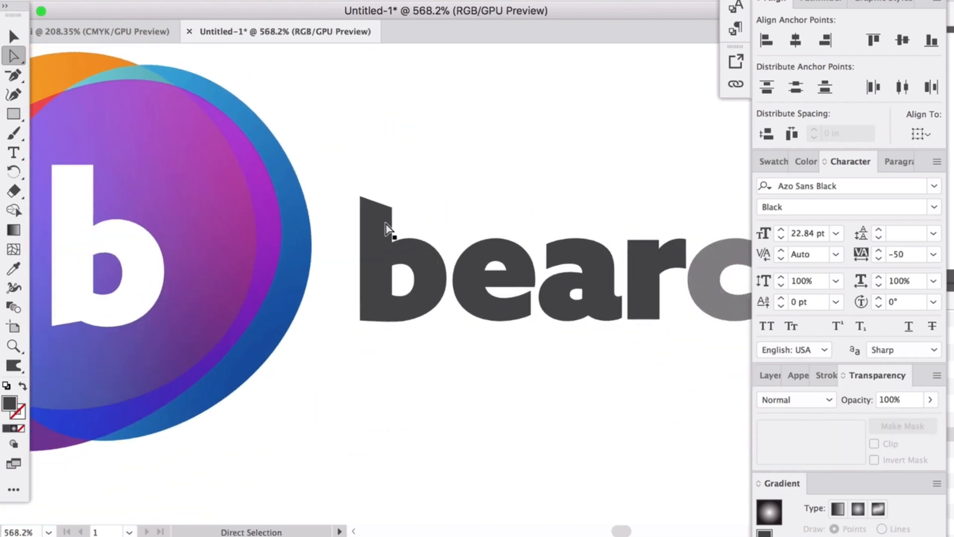
click(364, 201)
scroll(370, 213, up, 3)
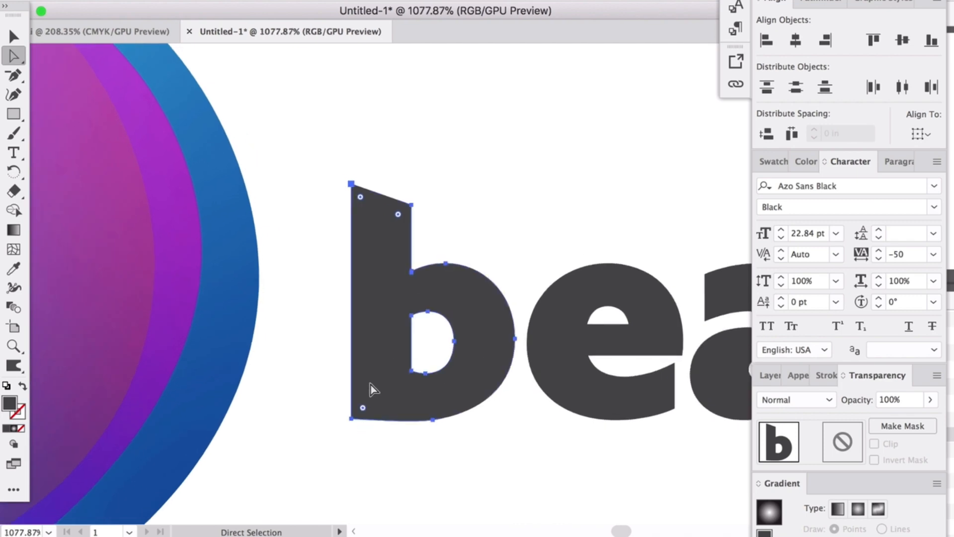
scroll(361, 206, up, 2)
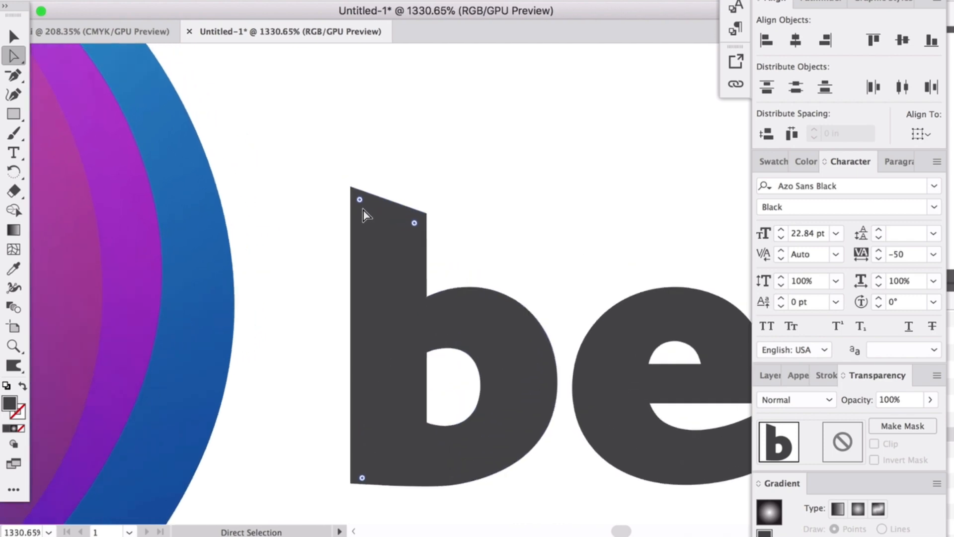
click(353, 188)
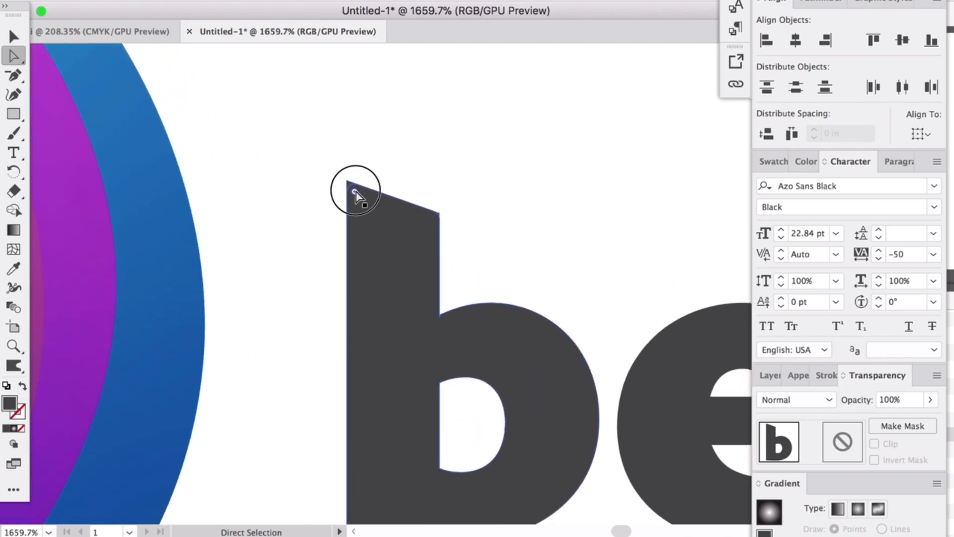
drag(354, 187, 354, 189)
click(380, 156)
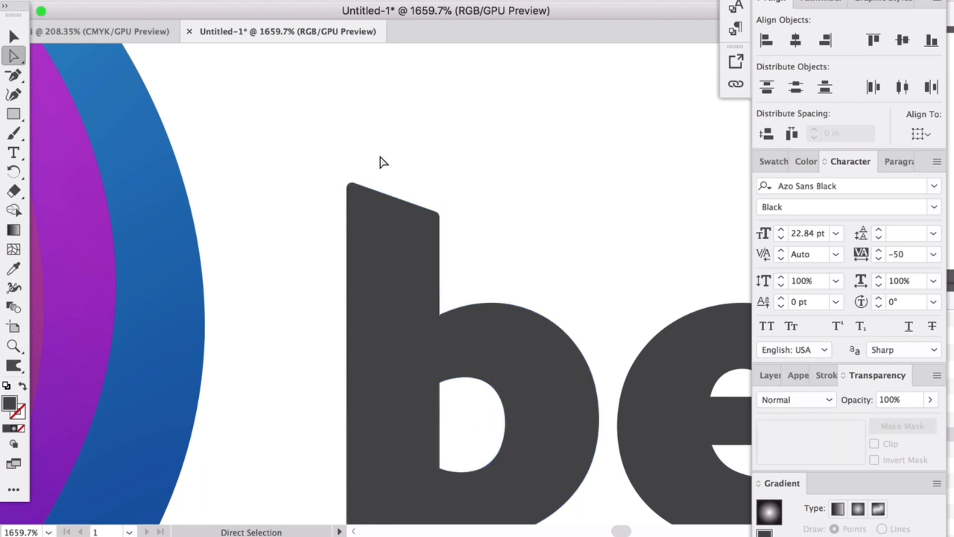
- Slightly round both corners of the lower terminal on the wordmark's "e"
scroll(515, 287, down, 3)
scroll(517, 291, right, 6)
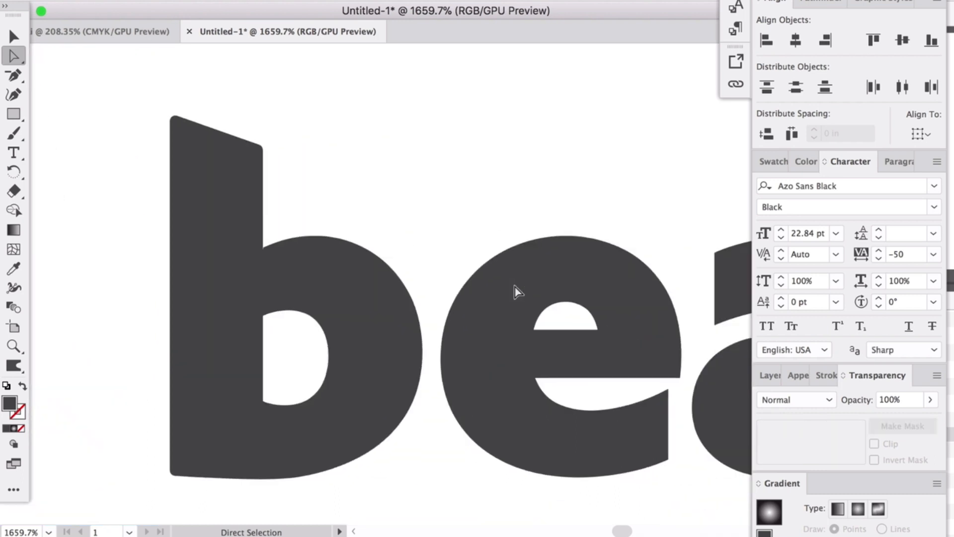
click(505, 335)
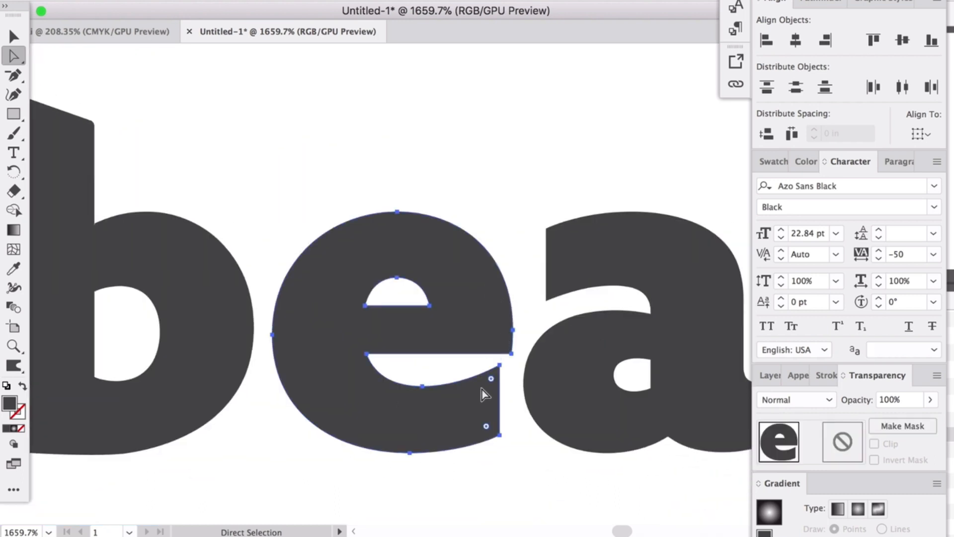
click(491, 381)
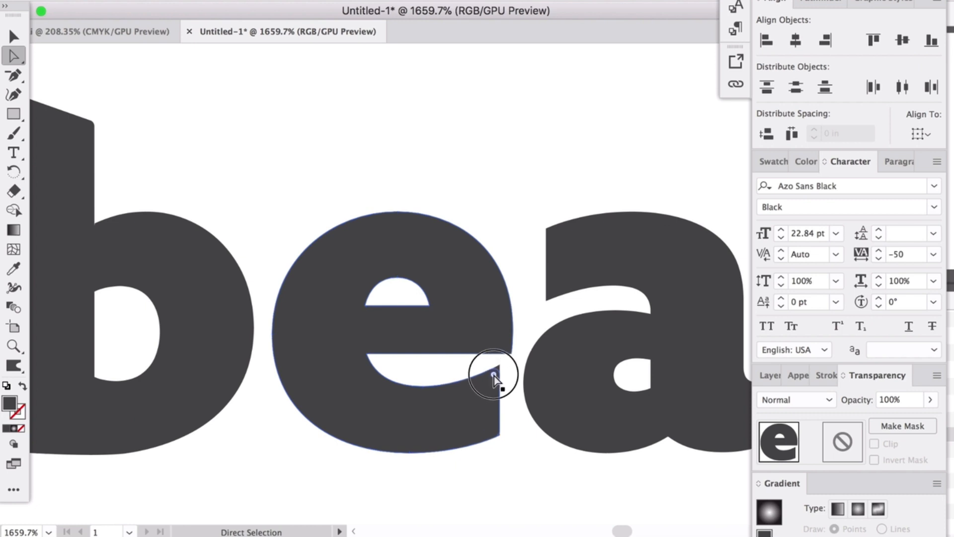
drag(494, 378, 494, 379)
drag(487, 433, 488, 435)
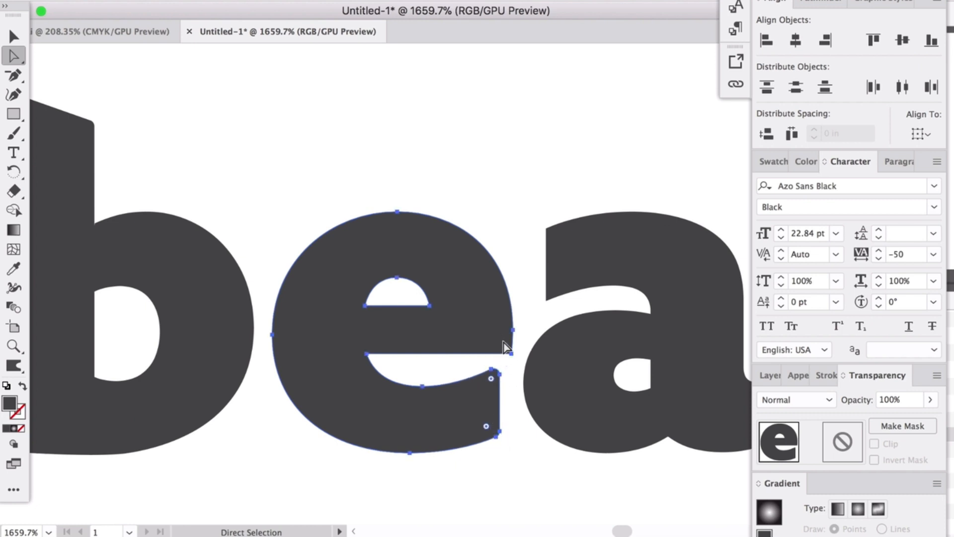
- Reshape the curve of the enclosed counter in the "e" through its lower-left anchor point and handle
click(365, 306)
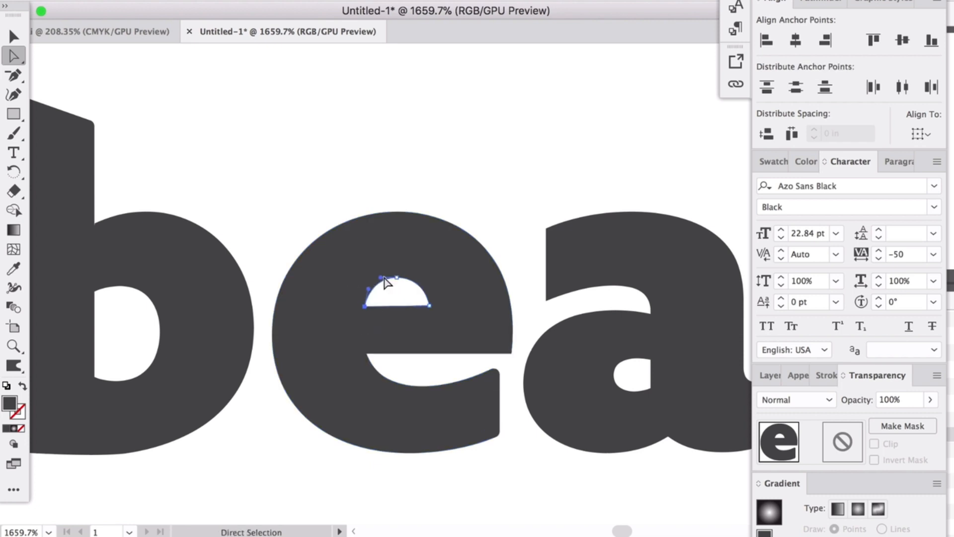
mouse_move(381, 278)
mouse_down()
mouse_move(372, 276)
mouse_move(415, 271)
mouse_move(379, 275)
mouse_up()
key(ctrl+z)
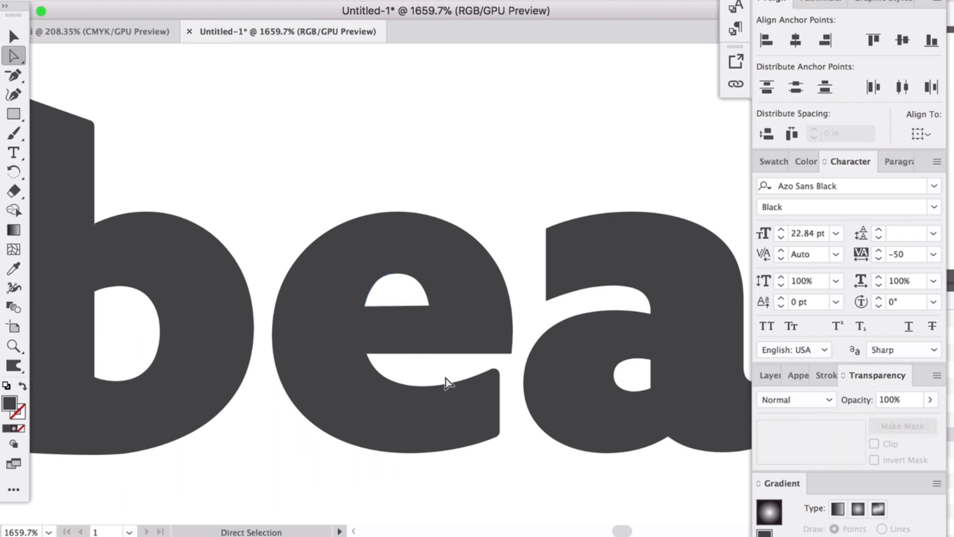
click(462, 400)
scroll(460, 394, right, 3)
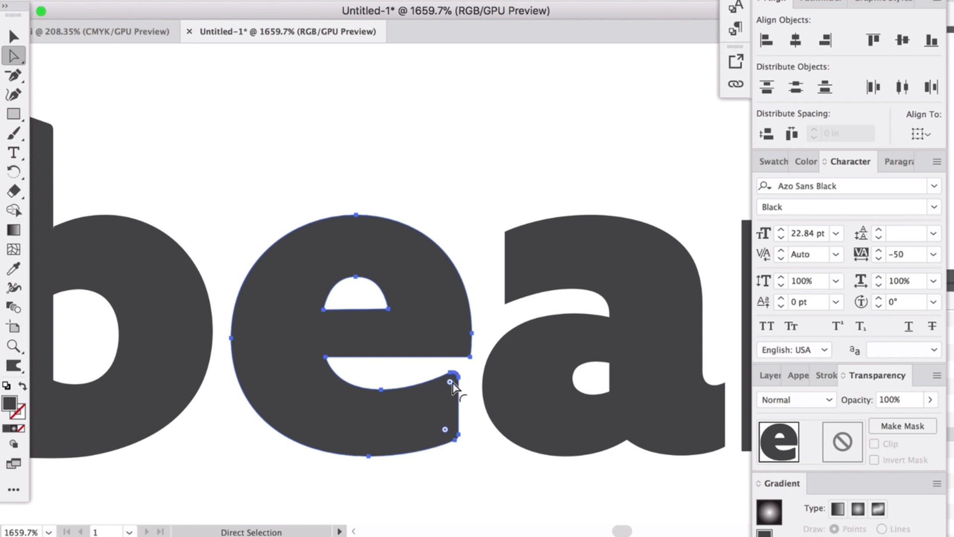
scroll(452, 383, right, 3)
click(418, 370)
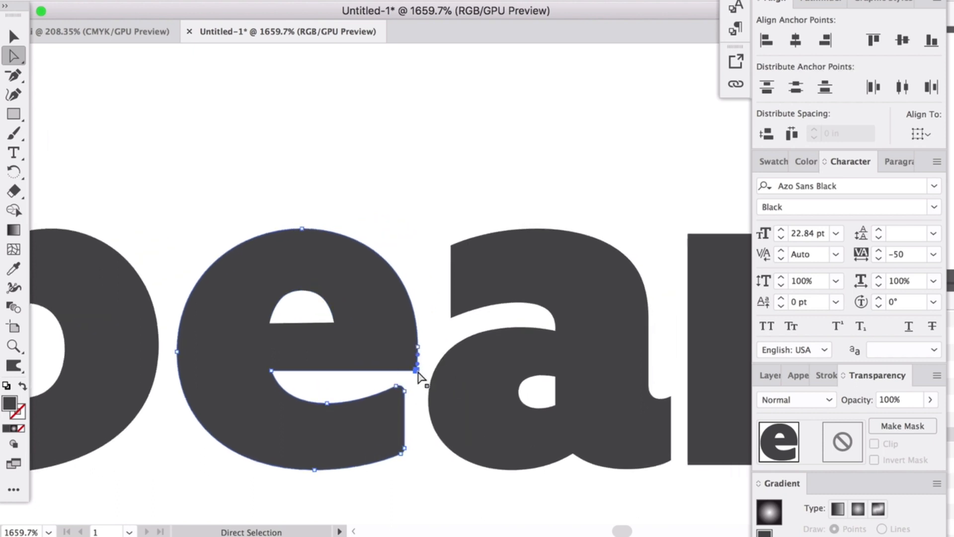
- Slightly round the corners of the upper terminal and the lower tail on the wordmark's "a"
scroll(419, 378, right, 3)
click(397, 313)
drag(397, 311, 397, 317)
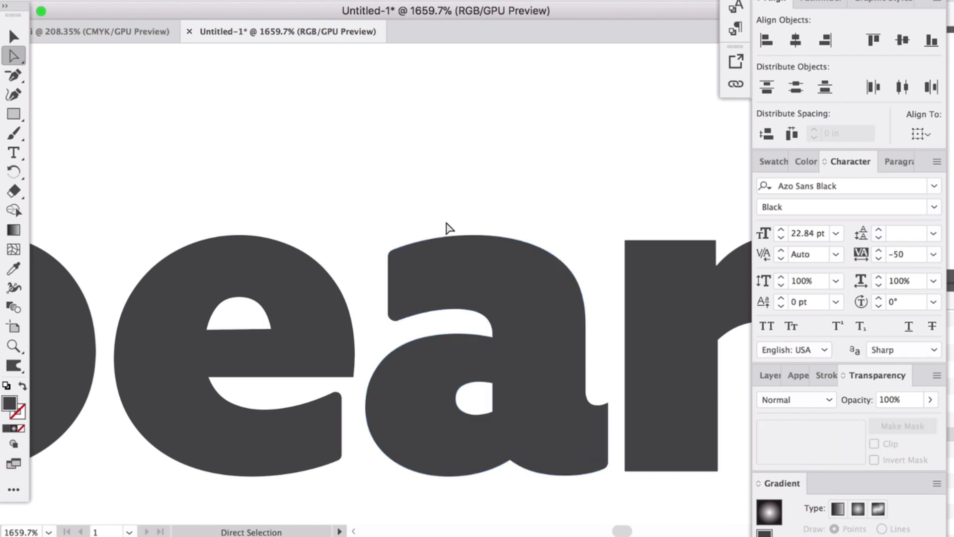
scroll(447, 231, right, 5)
click(499, 383)
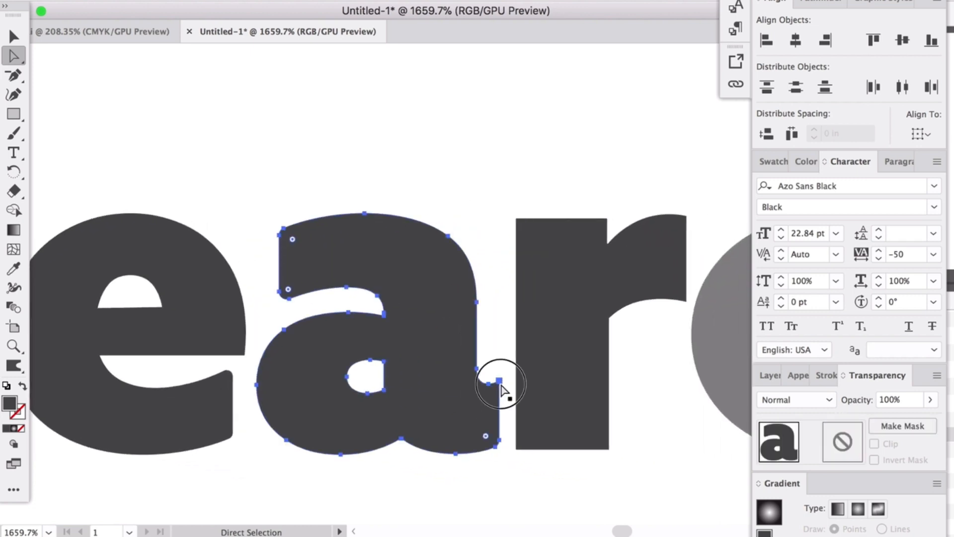
click(489, 300)
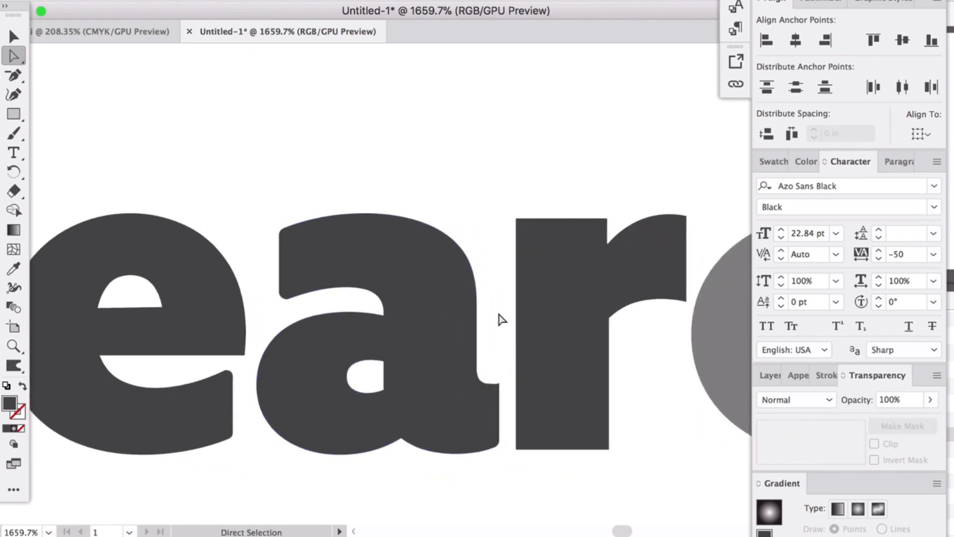
- Round the stem's outer corners and the inner corner beneath the arm on the wordmark's "r"
scroll(500, 339, right, 8)
click(448, 301)
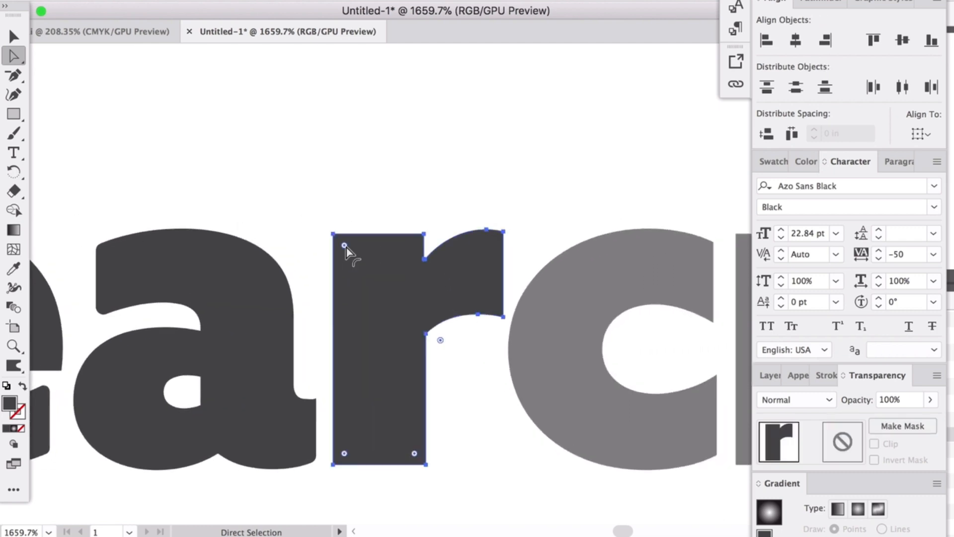
drag(345, 247, 344, 249)
click(364, 192)
click(503, 231)
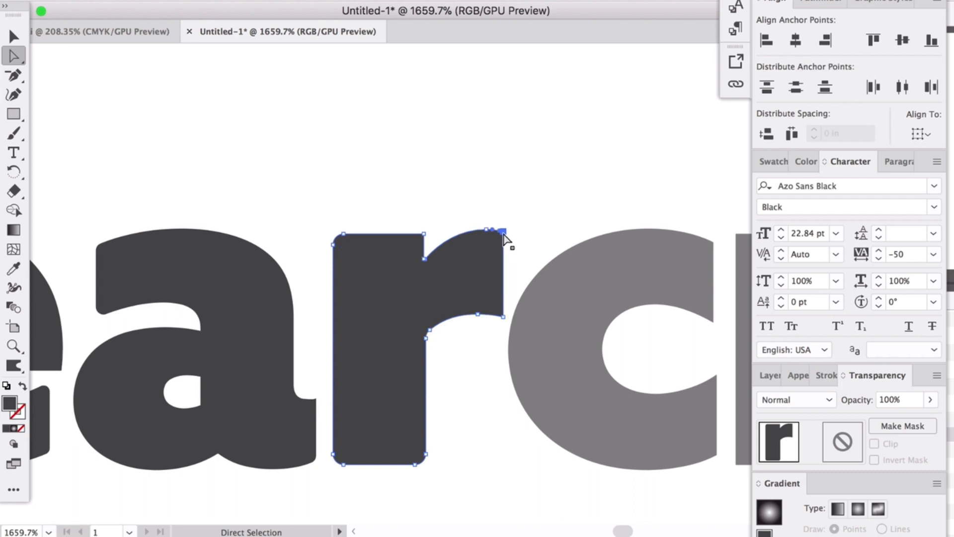
click(514, 211)
click(481, 308)
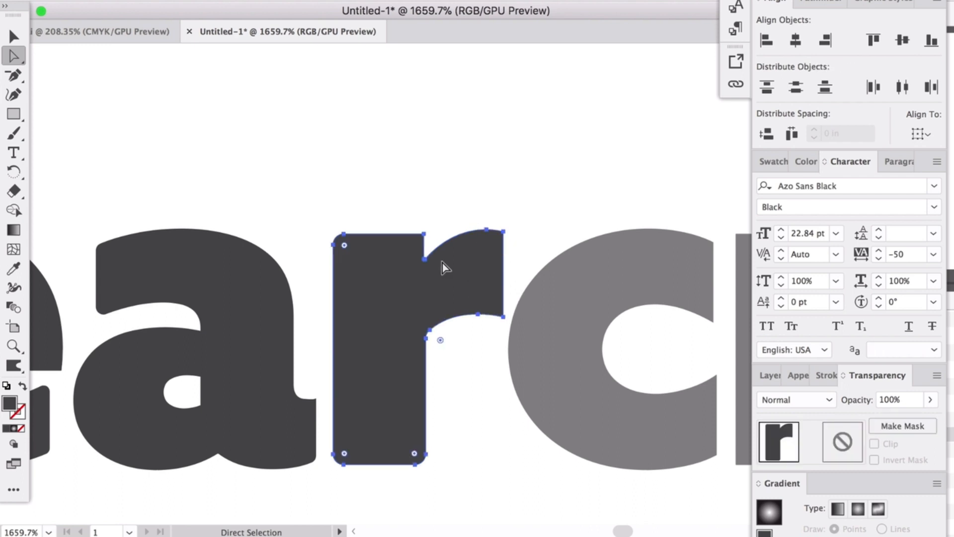
key(super+shift+a)
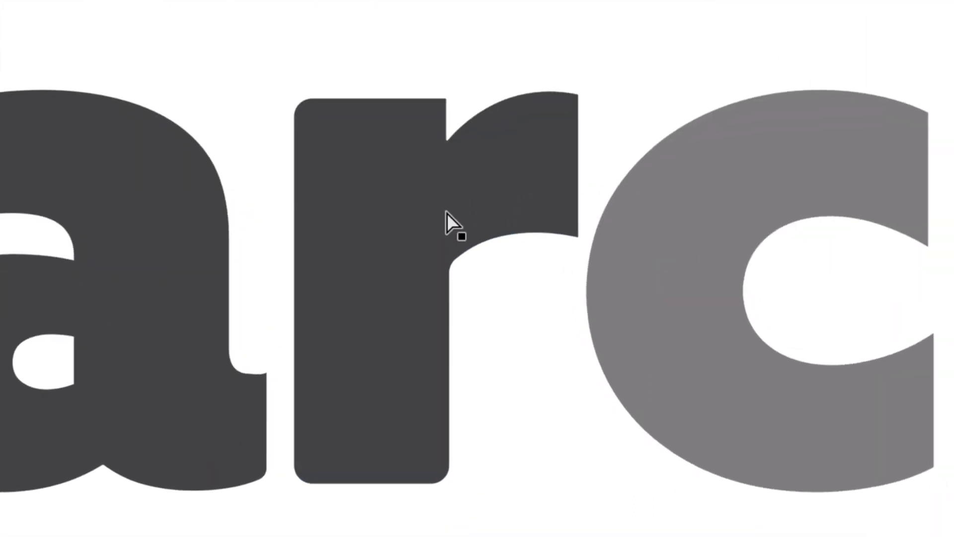